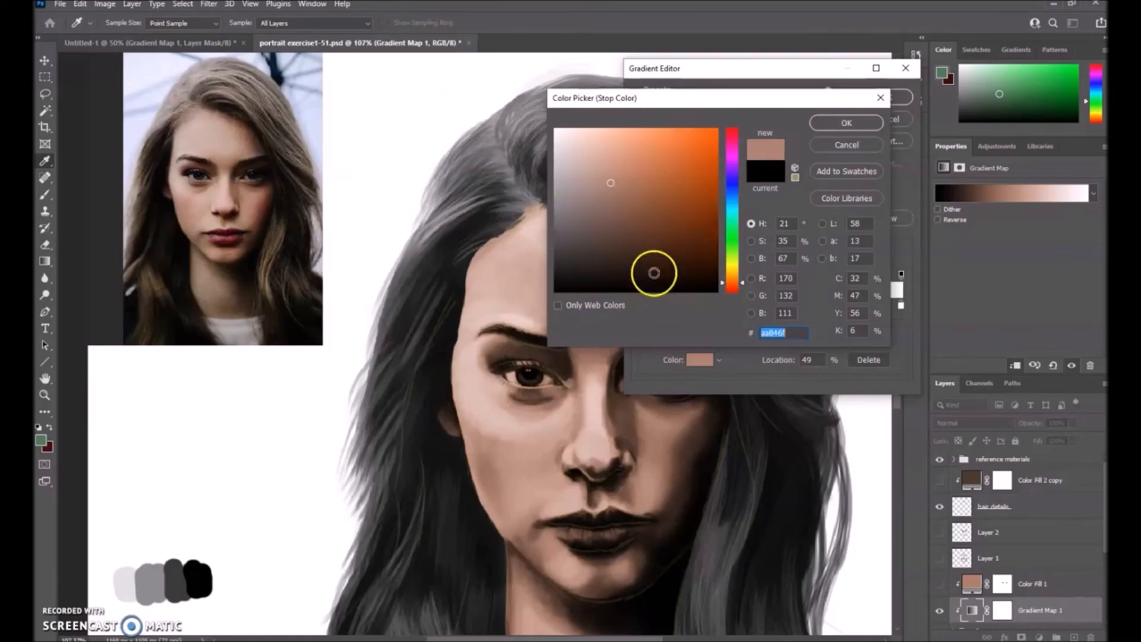
Set the gradient stop to a deeper skin tone sampled from the reference photo.
left_click(224, 142)
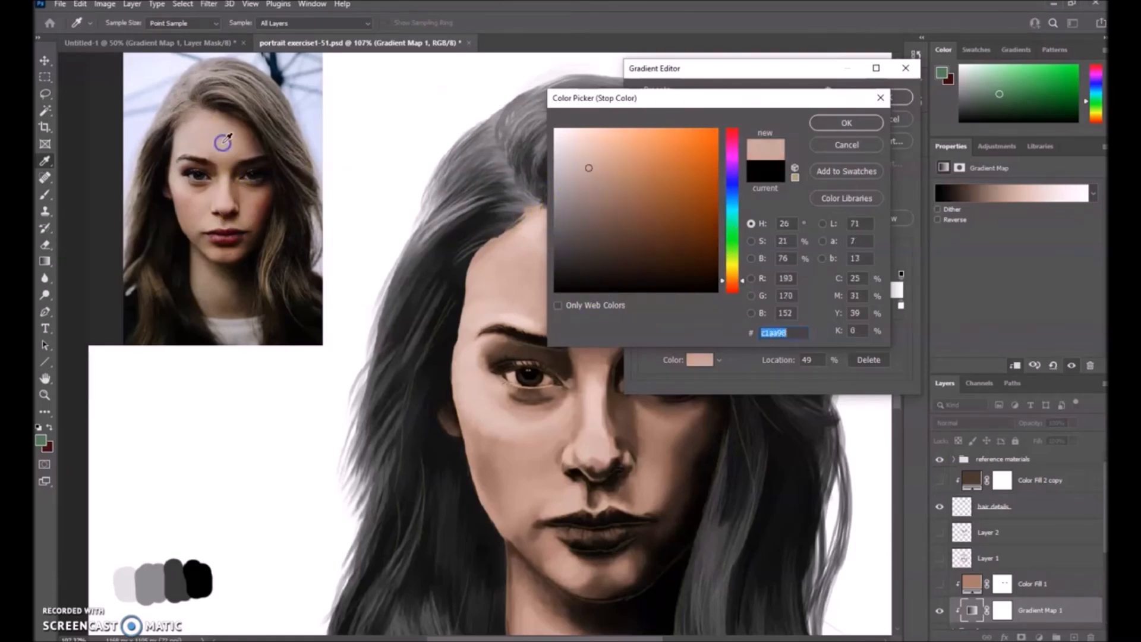
left_click(196, 196)
left_click(187, 208)
left_click(255, 189)
left_click_drag(252, 189, 247, 189)
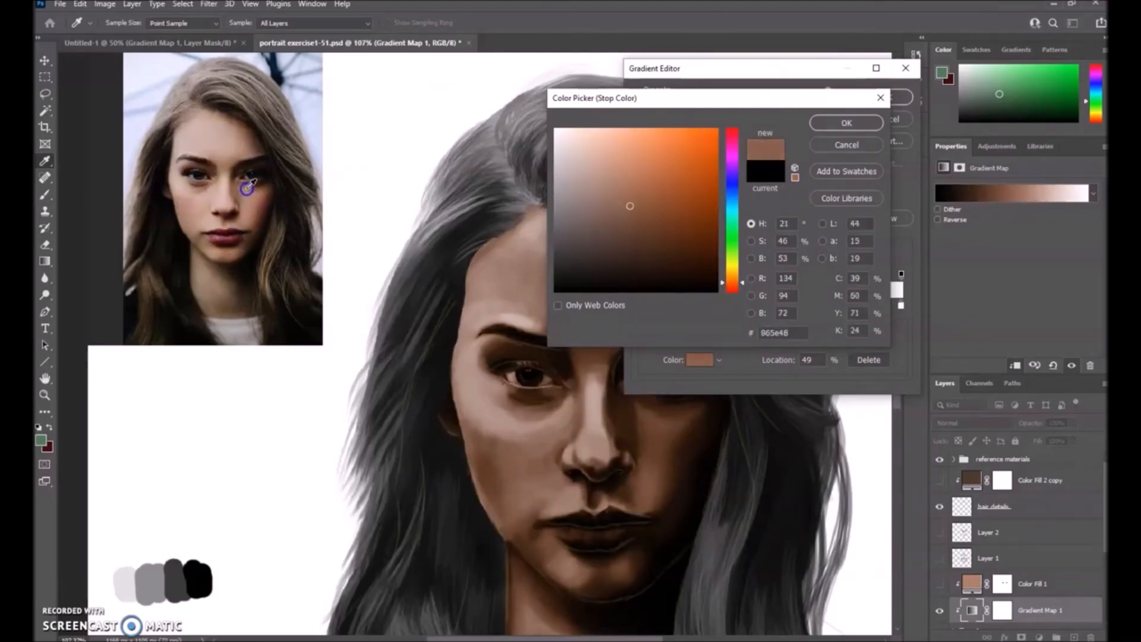
left_click(843, 122)
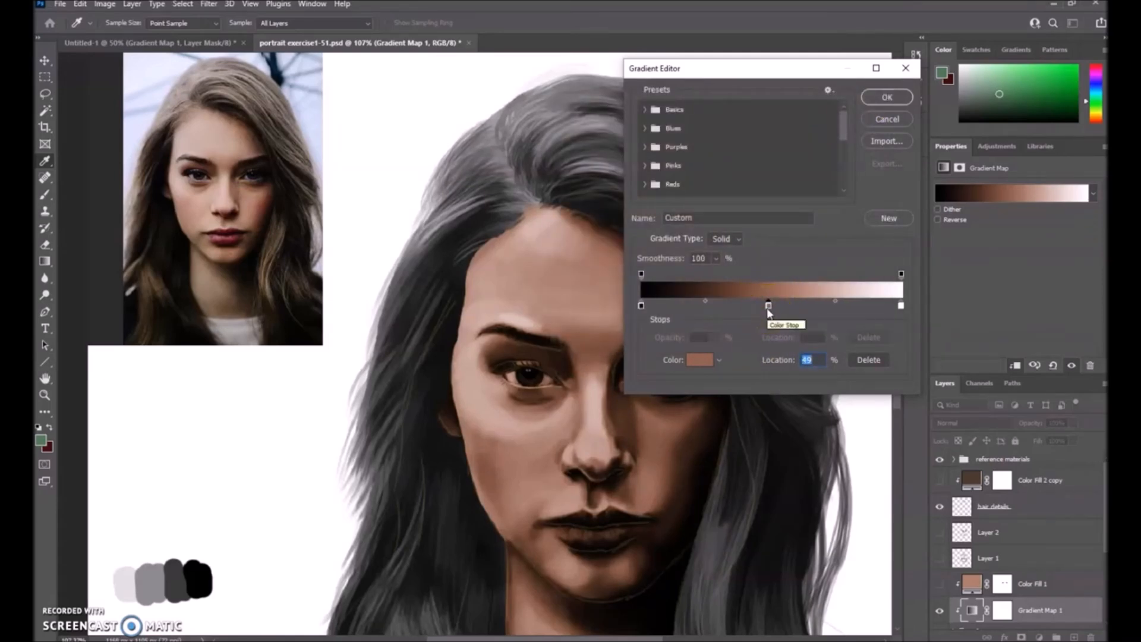
Add a dark shadow stop at 15%, sampled from the photo, then shift it to 25%.
left_click(680, 305)
double_click(679, 305)
left_click_drag(257, 212, 251, 239)
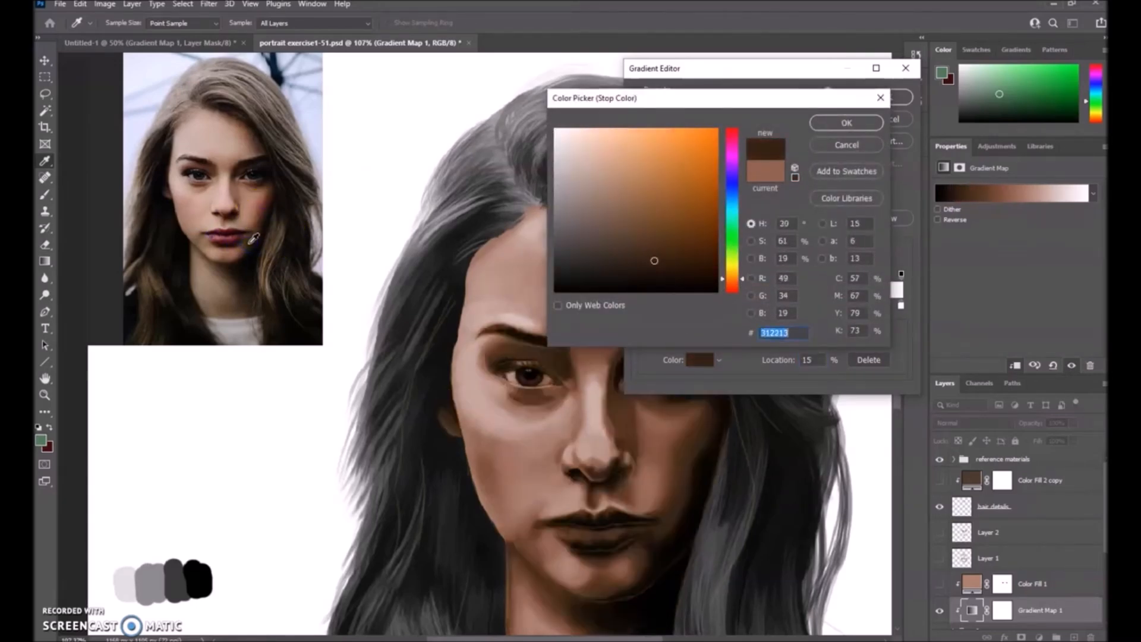
key("Return")
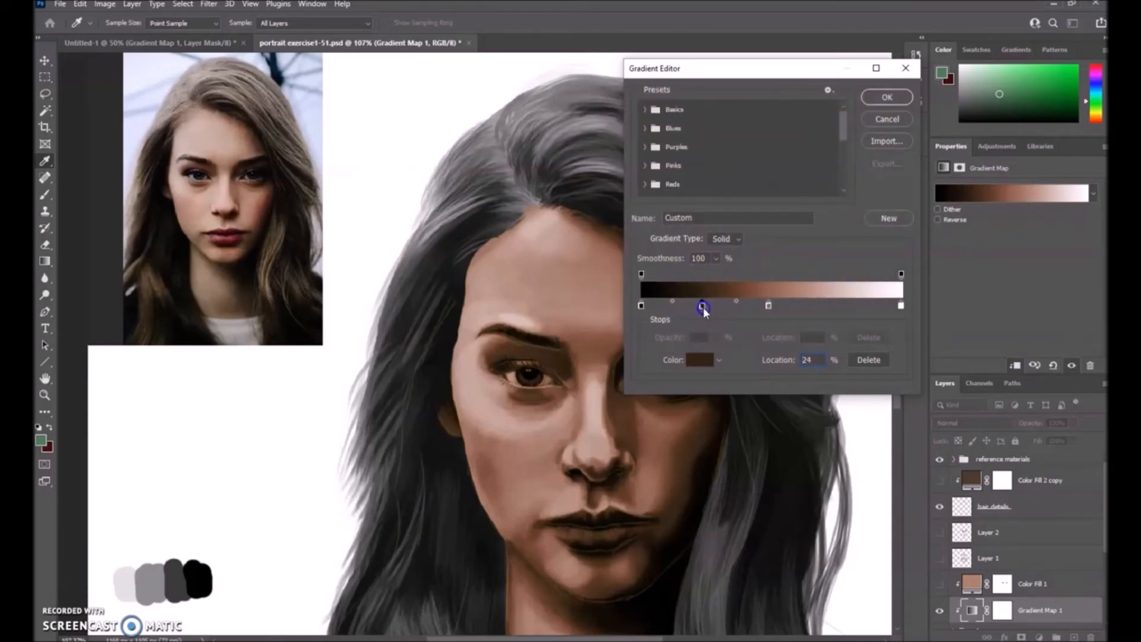
left_click_drag(704, 308, 706, 308)
double_click(806, 360)
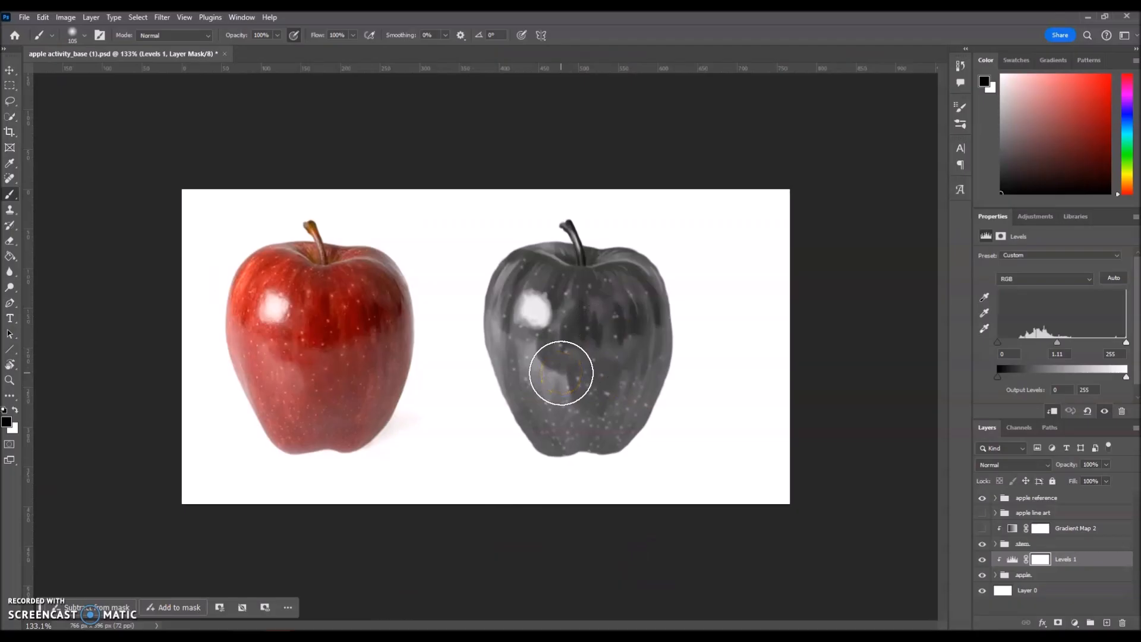
left_click(568, 373)
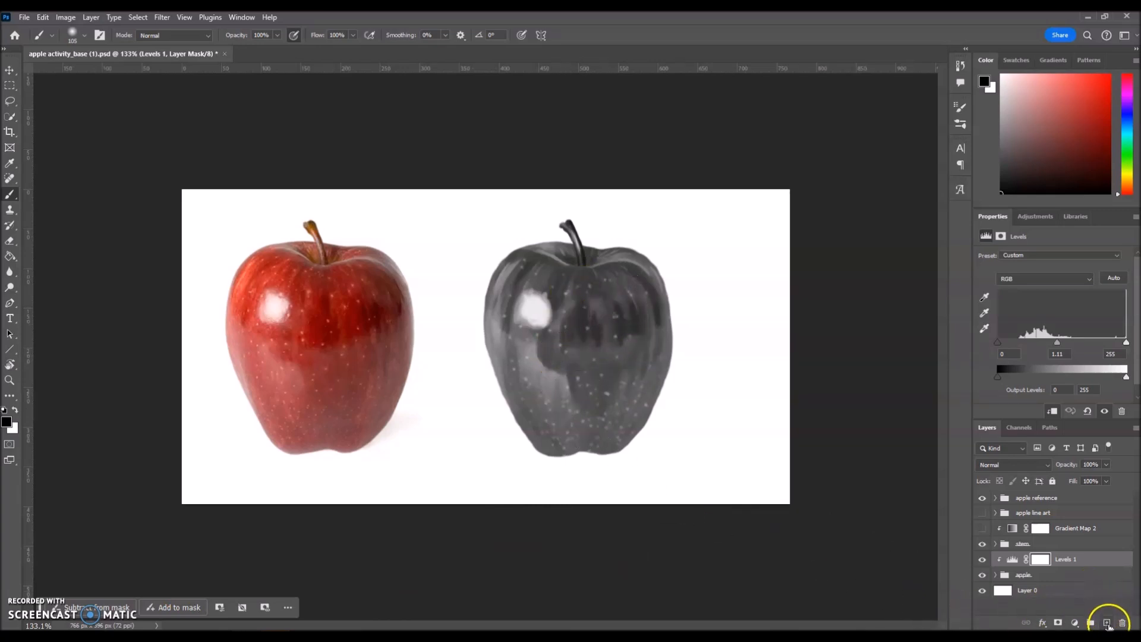
Create a new layer, Layer 5, and set its blend mode to Color.
left_click(1107, 624)
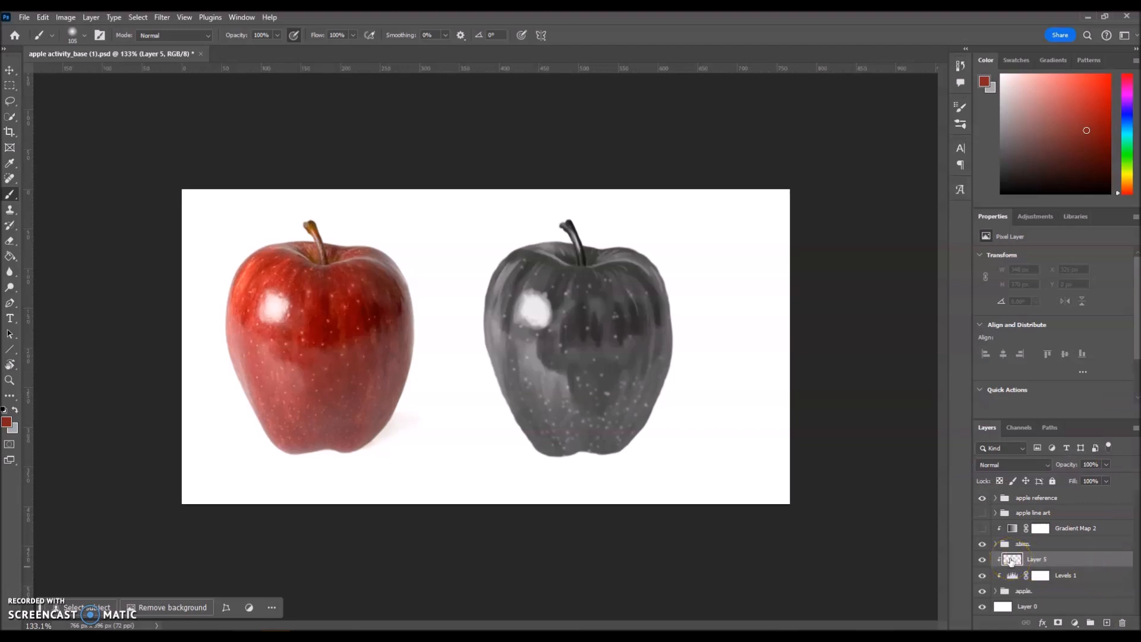
left_click(1048, 466)
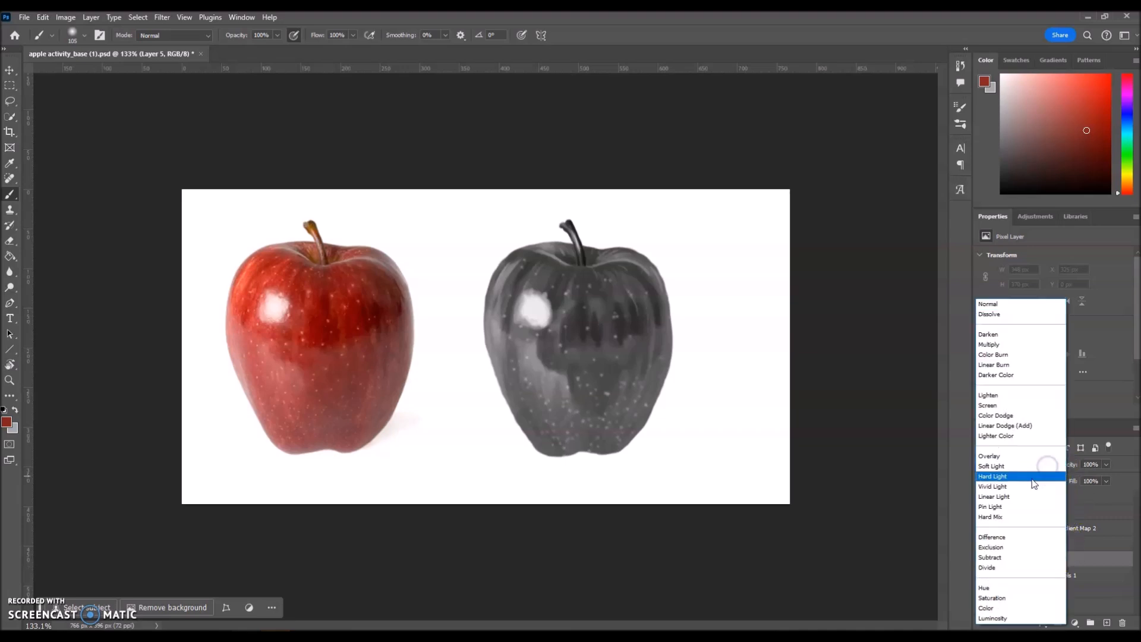
left_click(989, 609)
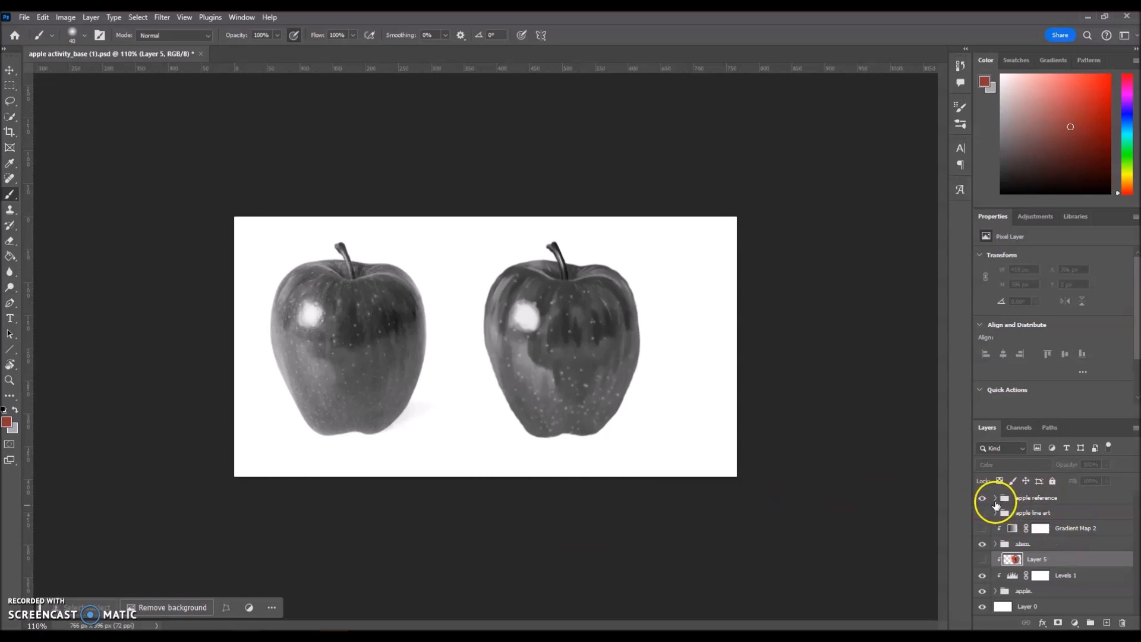
Hide Black & White 1 inside the apple reference group to restore the red reference apple.
left_click(996, 499)
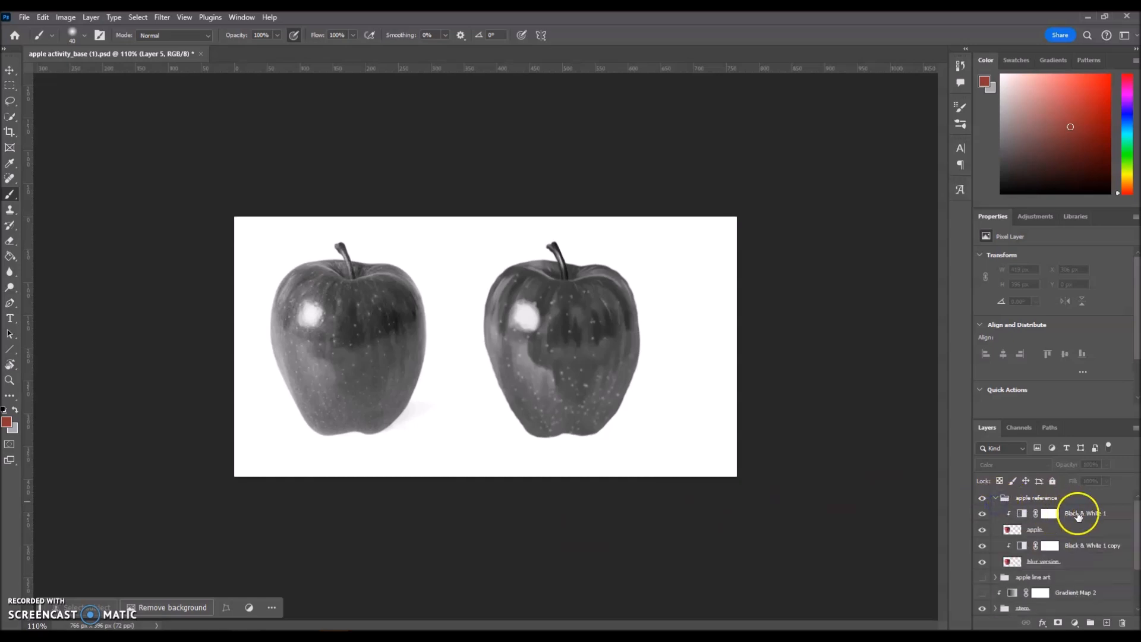
left_click(982, 514)
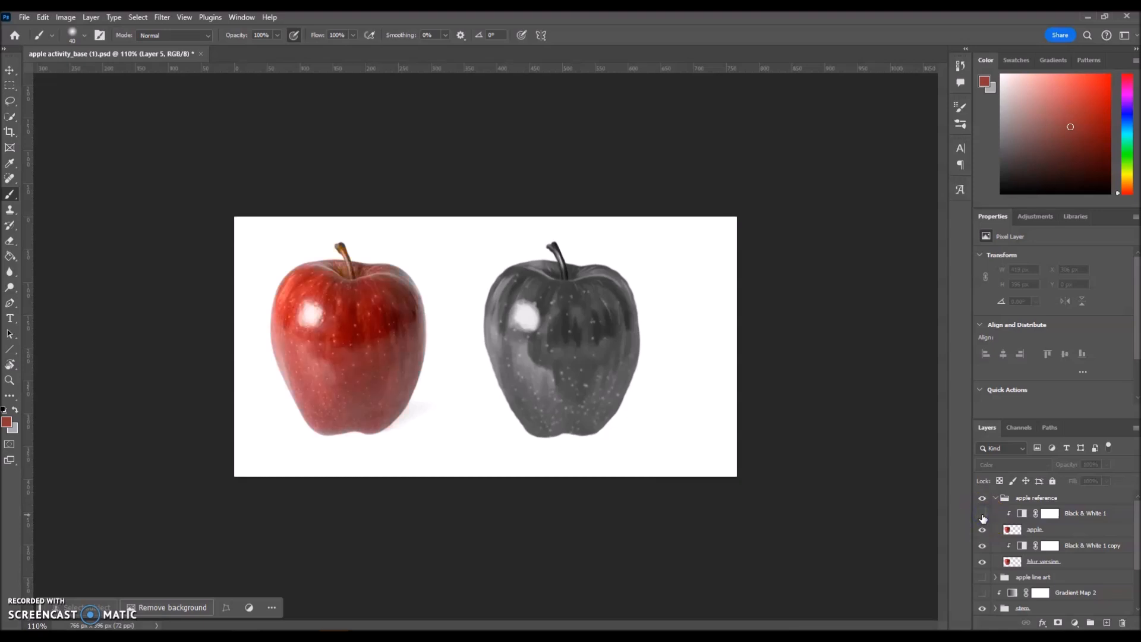
left_click(995, 498)
scroll(490, 340, "up", 2)
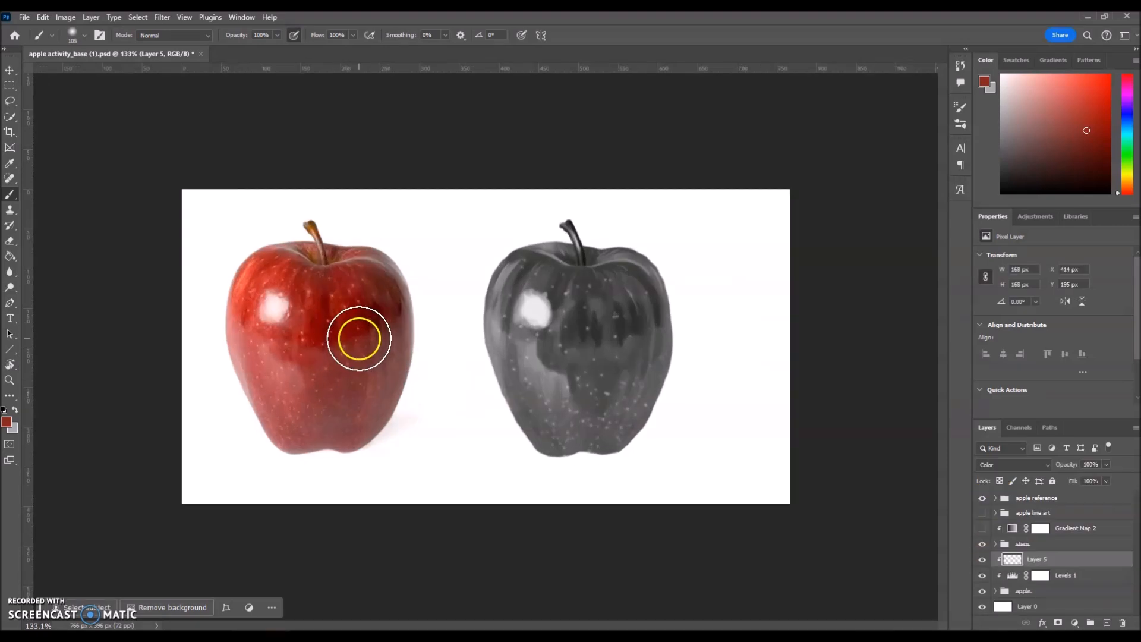
Paint sampled reds over the grey apple's centre, upper right, lower right, highlight and upper left.
left_click(344, 338, "alt")
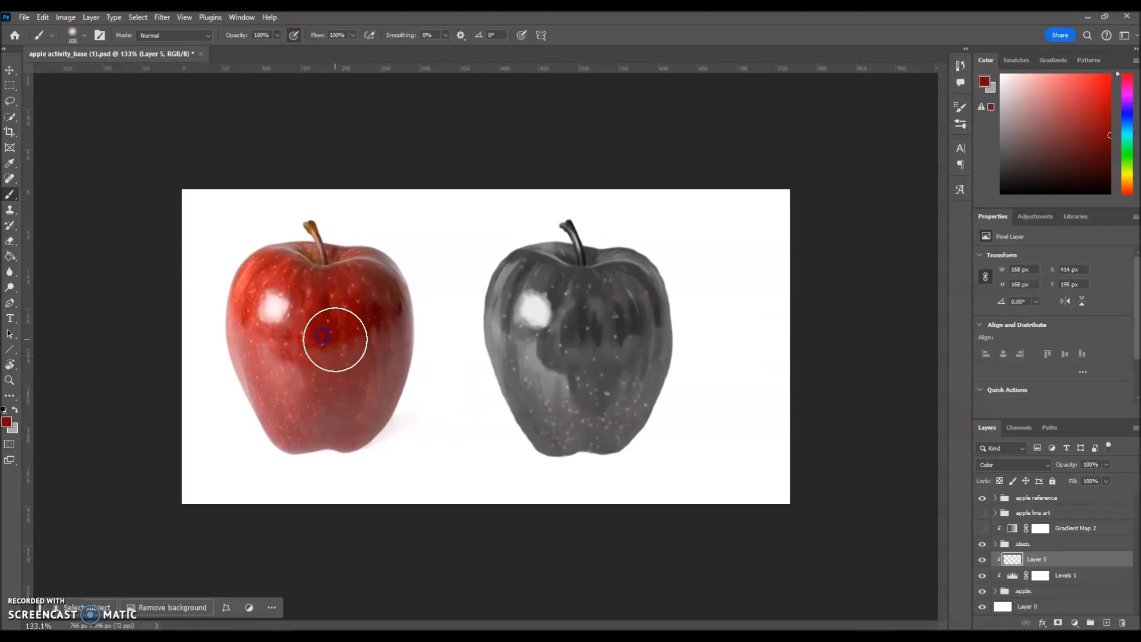
mouse_move(581, 333)
left_mouse_down()
mouse_move(591, 339)
mouse_move(583, 331)
mouse_move(581, 377)
mouse_move(579, 324)
left_mouse_up()
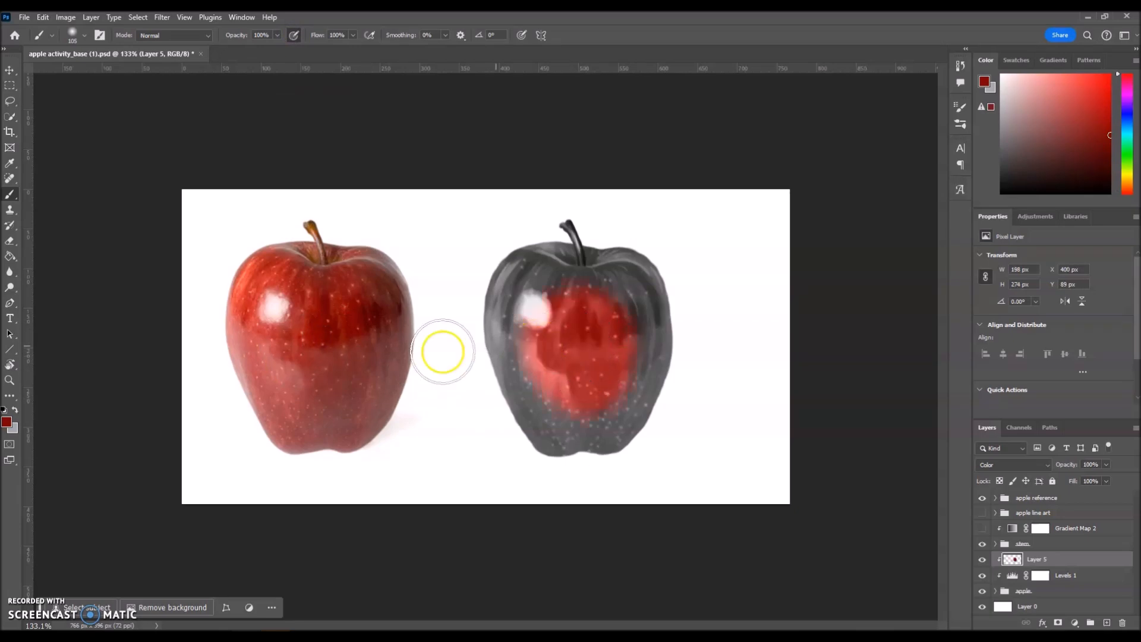
left_click(390, 298, "alt")
mouse_move(529, 311)
left_mouse_down()
mouse_move(642, 298)
mouse_move(631, 296)
mouse_move(642, 318)
mouse_move(641, 298)
mouse_move(650, 311)
mouse_move(648, 333)
left_mouse_up()
left_click(383, 380, "alt")
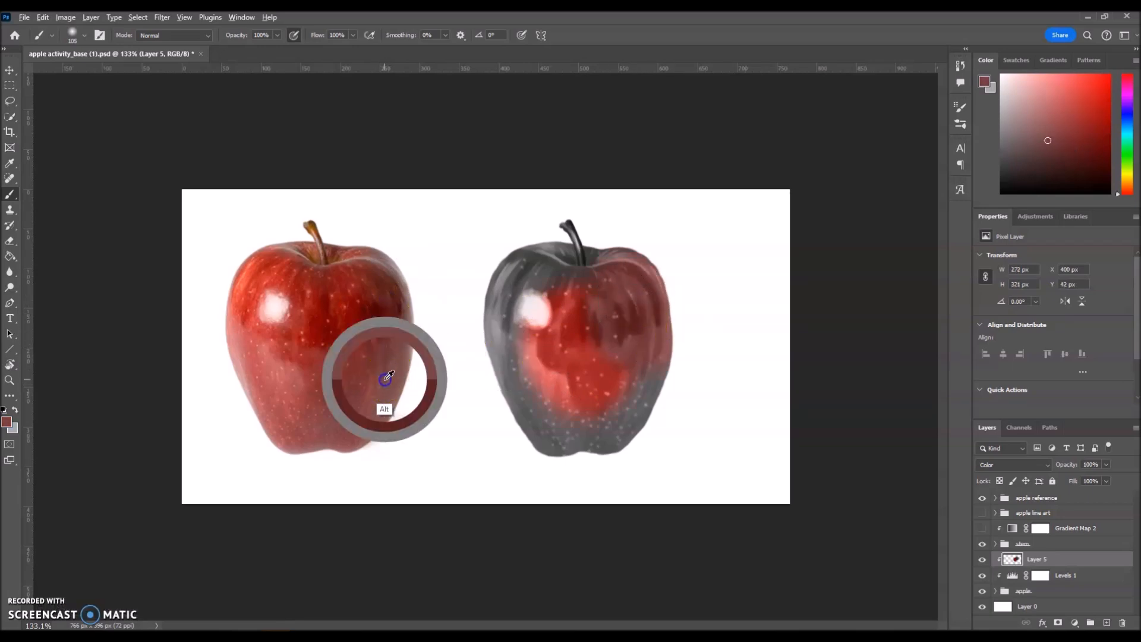
mouse_move(644, 394)
left_mouse_down()
mouse_move(619, 420)
mouse_move(626, 400)
left_mouse_up()
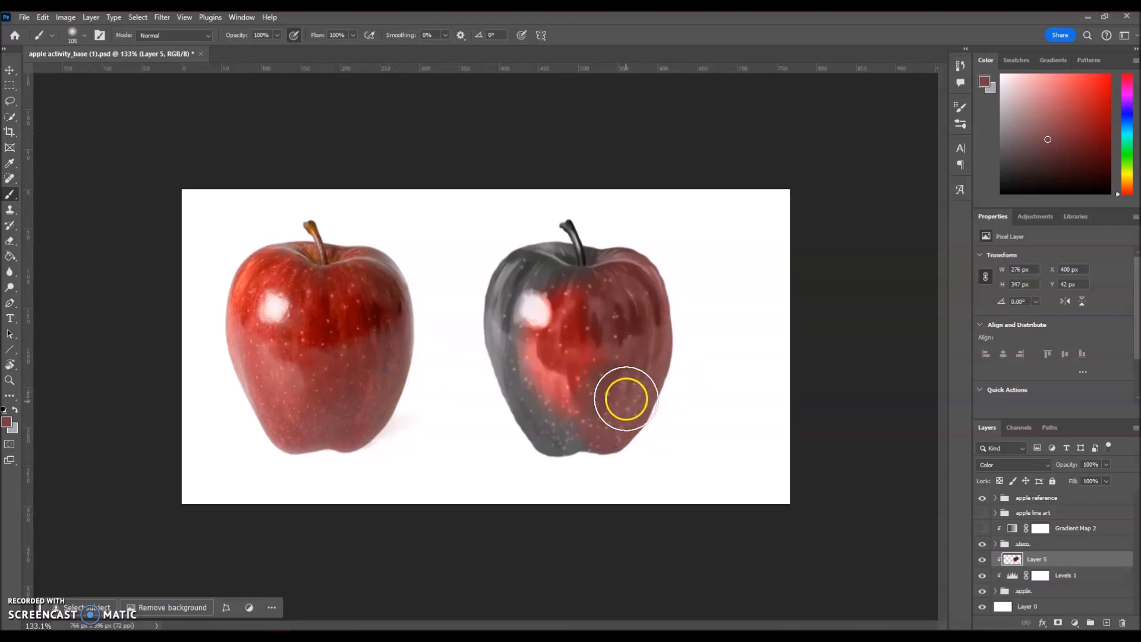
left_click(354, 310, "alt")
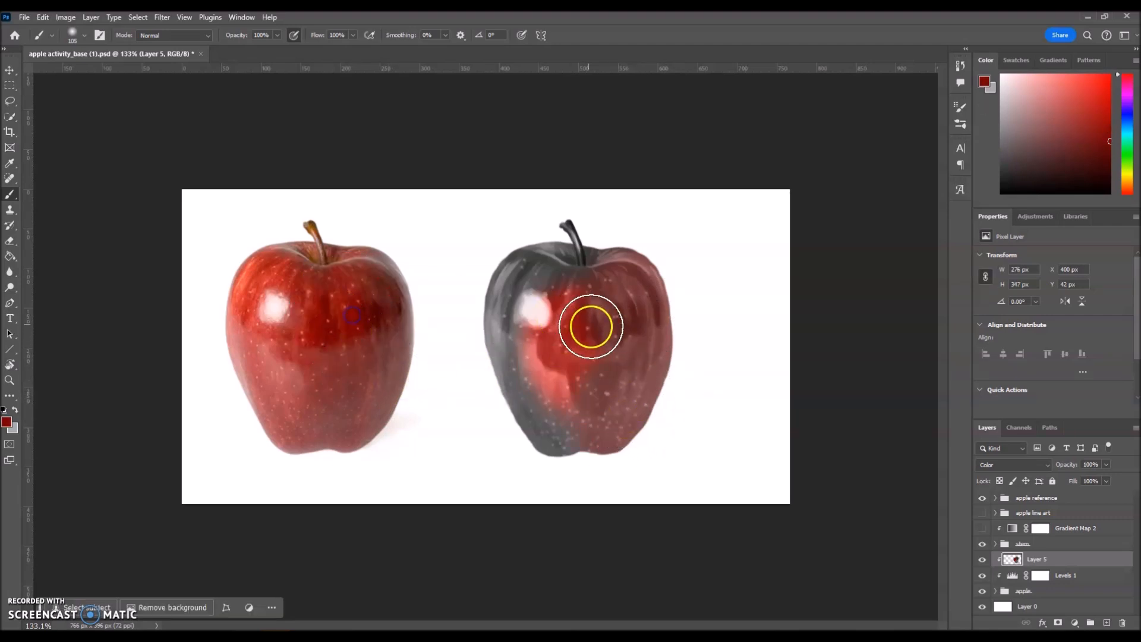
mouse_move(603, 330)
left_mouse_down()
mouse_move(563, 336)
mouse_move(588, 333)
mouse_move(576, 318)
mouse_move(537, 339)
left_mouse_up()
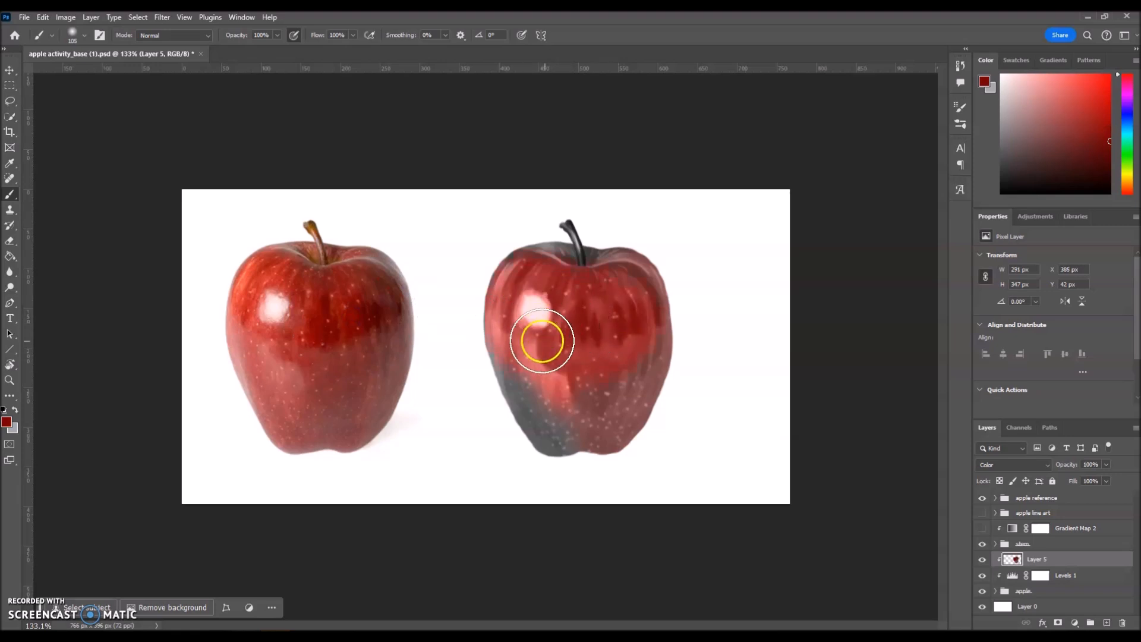
left_click(256, 265, "alt")
mouse_move(523, 262)
left_mouse_down()
mouse_move(505, 306)
mouse_move(535, 285)
left_mouse_up()
Paint more sampled reds over the apple's lower left, middle band and right side.
left_click(274, 400, "alt")
mouse_move(517, 386)
left_mouse_down()
mouse_move(536, 417)
mouse_move(616, 448)
mouse_move(637, 434)
left_mouse_up()
left_click(333, 415, "alt")
left_click(388, 384, "alt")
left_click(350, 348, "alt")
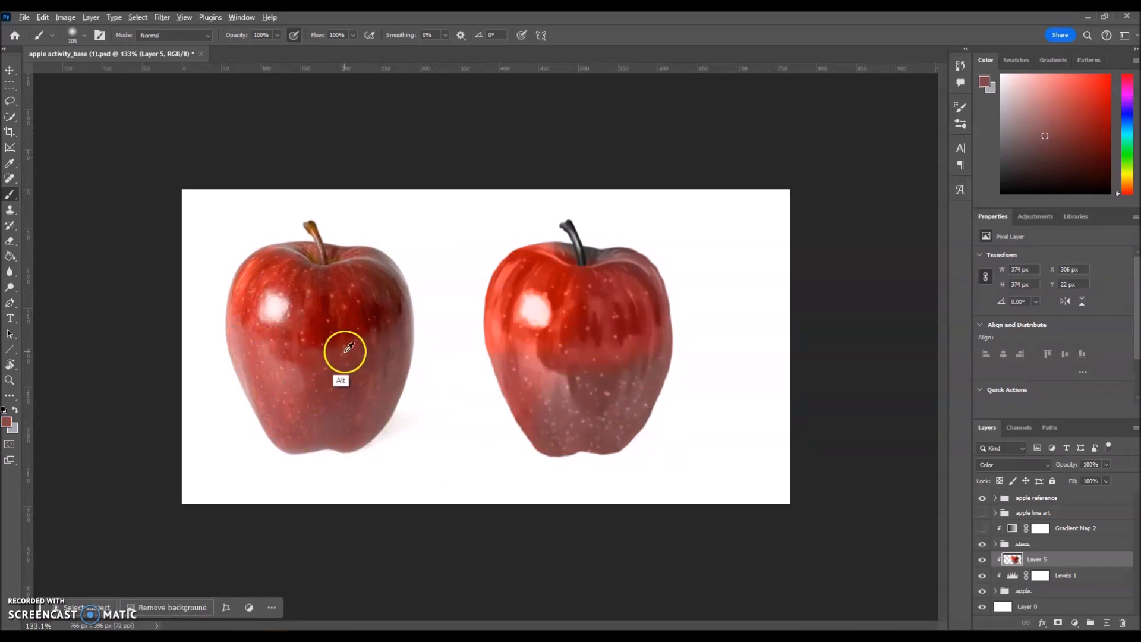
left_click_drag(590, 363, 523, 381)
left_click(305, 369, "alt")
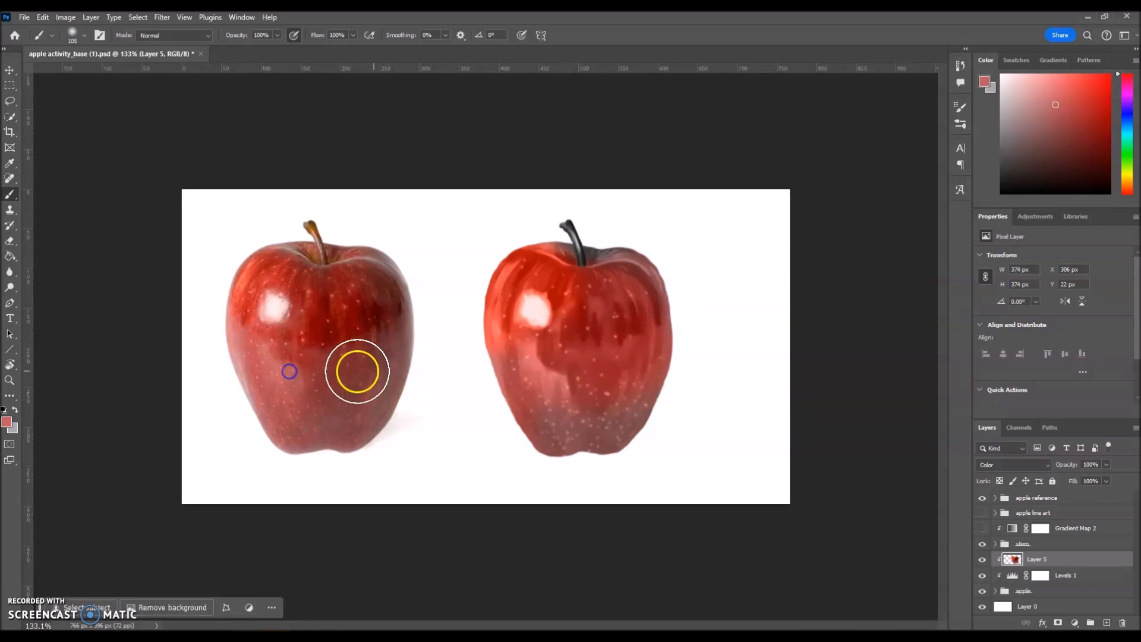
left_click(400, 323, "alt")
mouse_move(665, 312)
left_mouse_down()
mouse_move(679, 349)
mouse_move(672, 272)
mouse_move(682, 291)
left_mouse_up()
left_click(324, 236, "alt")
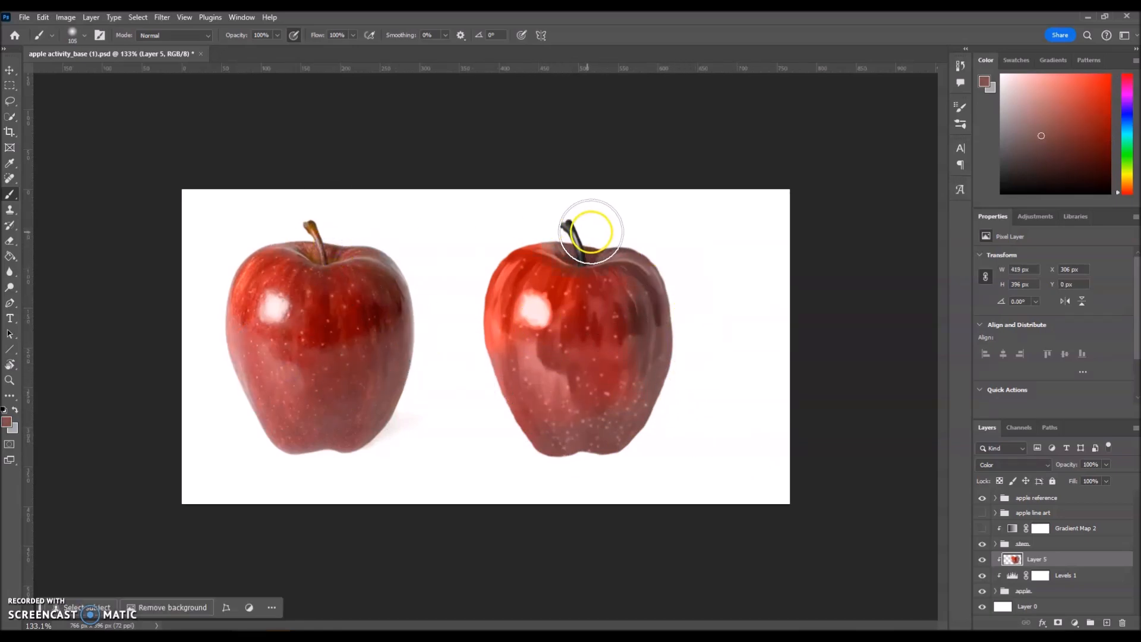
Sample brown stem tones and erase stray red paint near the apple's stem.
scroll(559, 231, "up", 3)
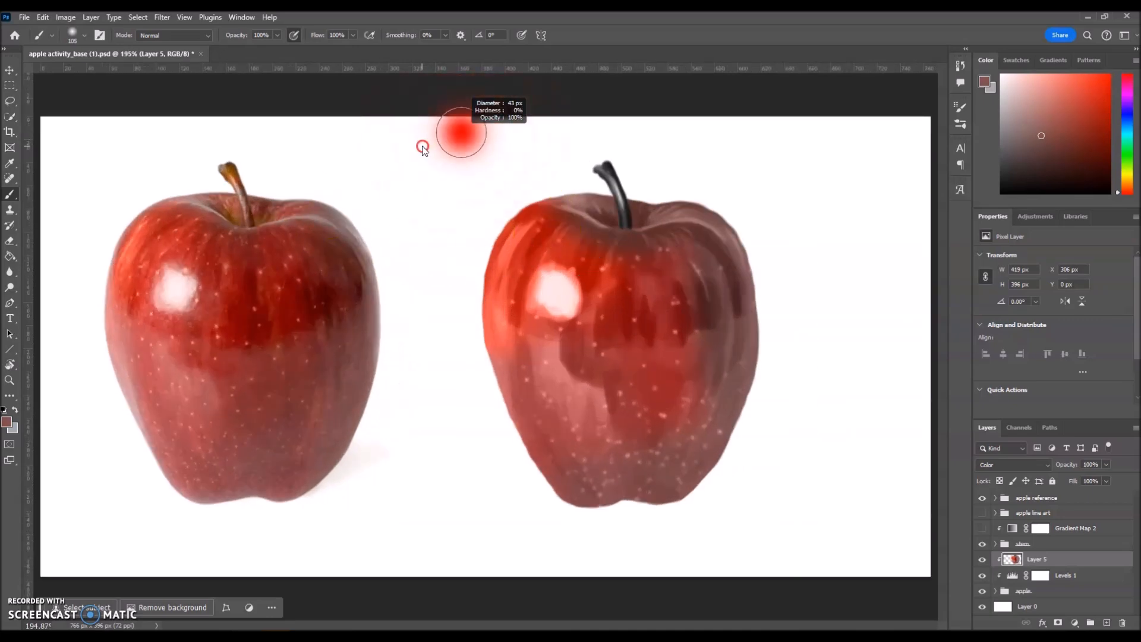
left_click(236, 214, "alt")
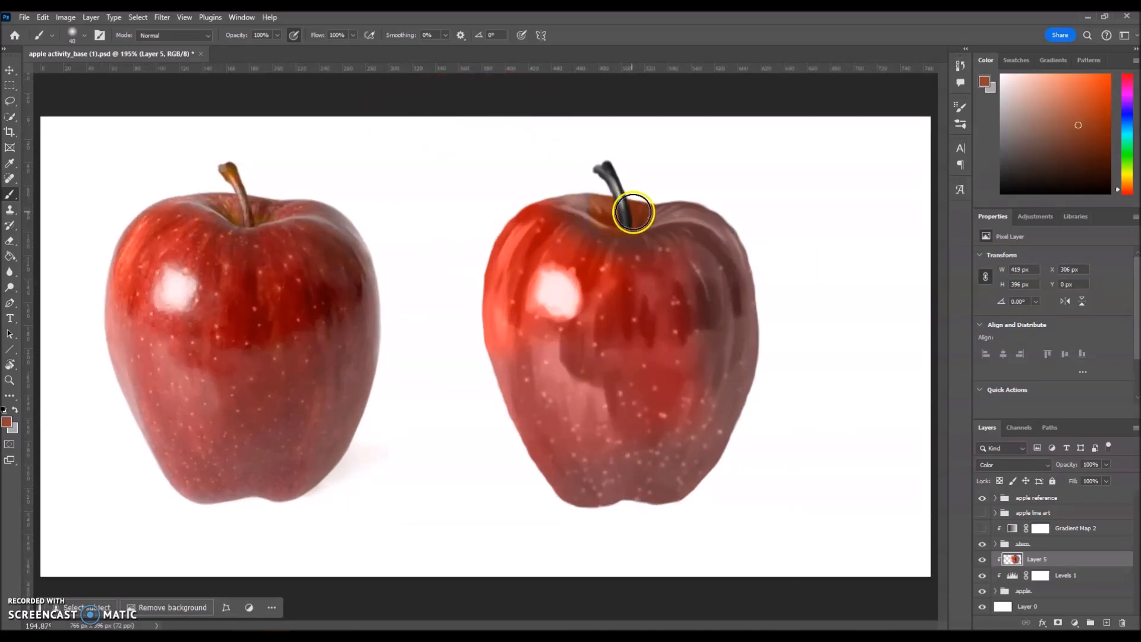
left_click(256, 193, "alt")
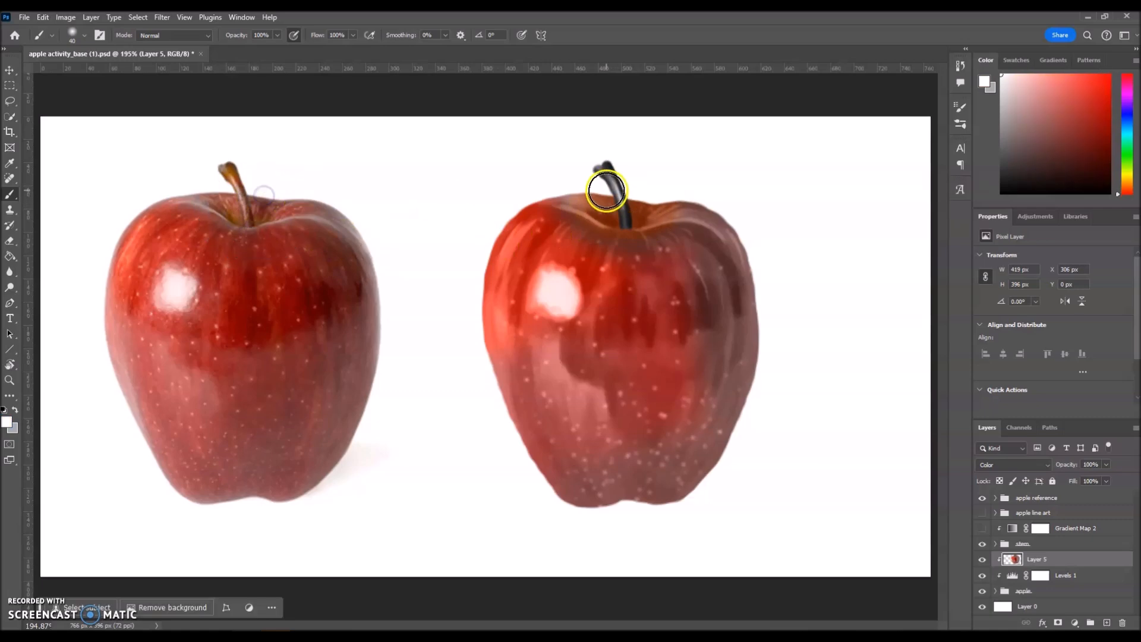
left_click(221, 197, "alt")
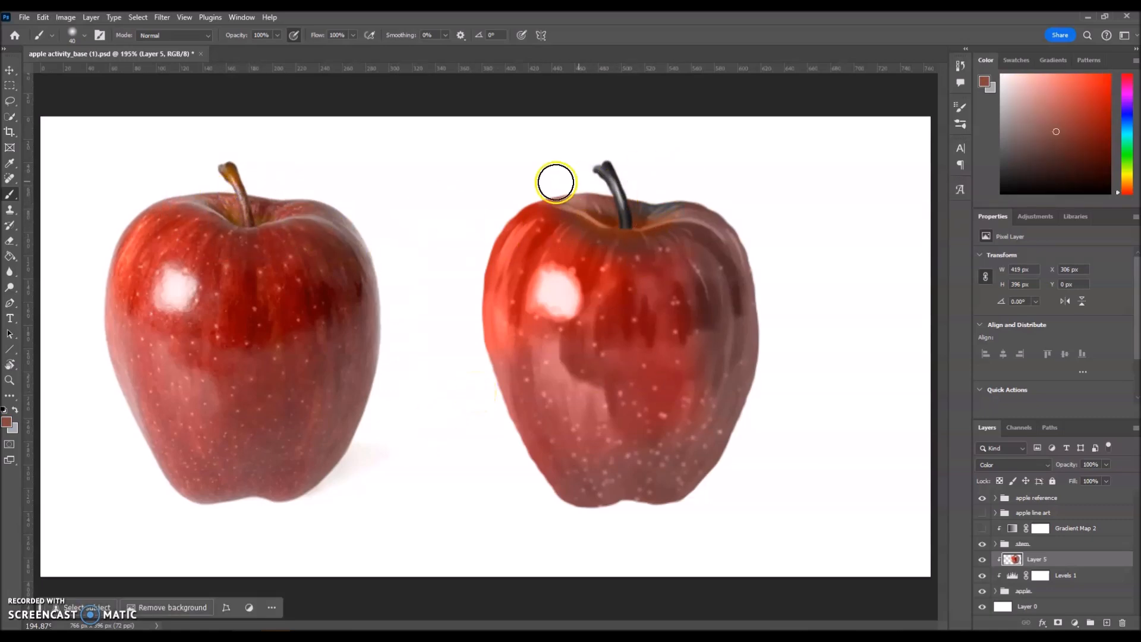
key("e")
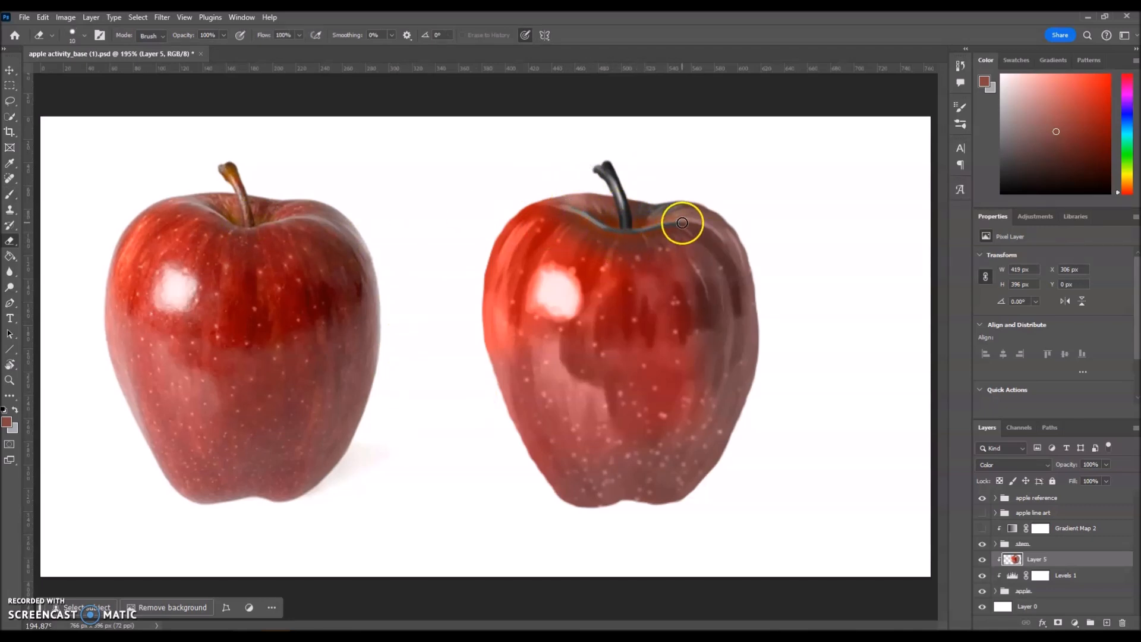
key("b")
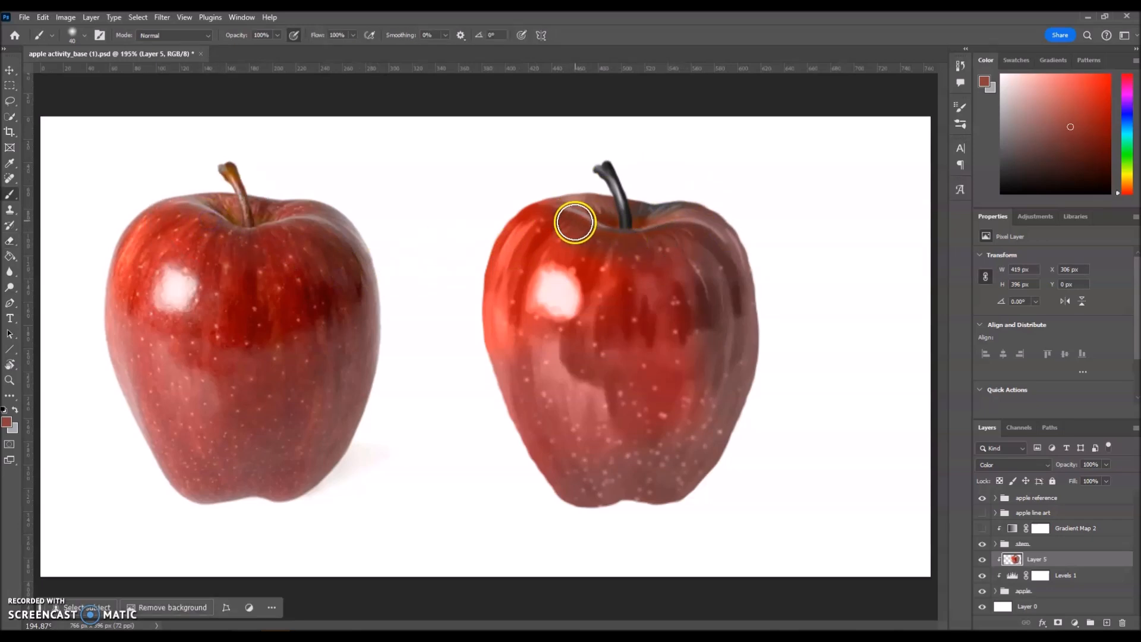
Zoom out to 110% to see both apples whole side by side.
key("ctrl+minus")
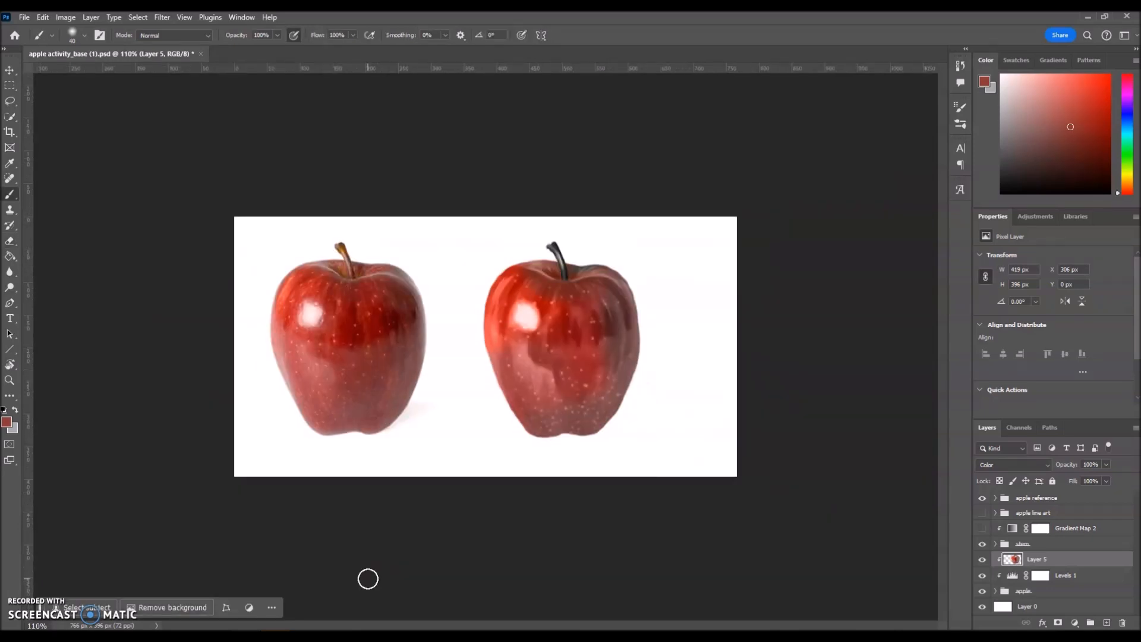
scroll(1013, 464, "down", 1)
scroll(1013, 464, "up", 1)
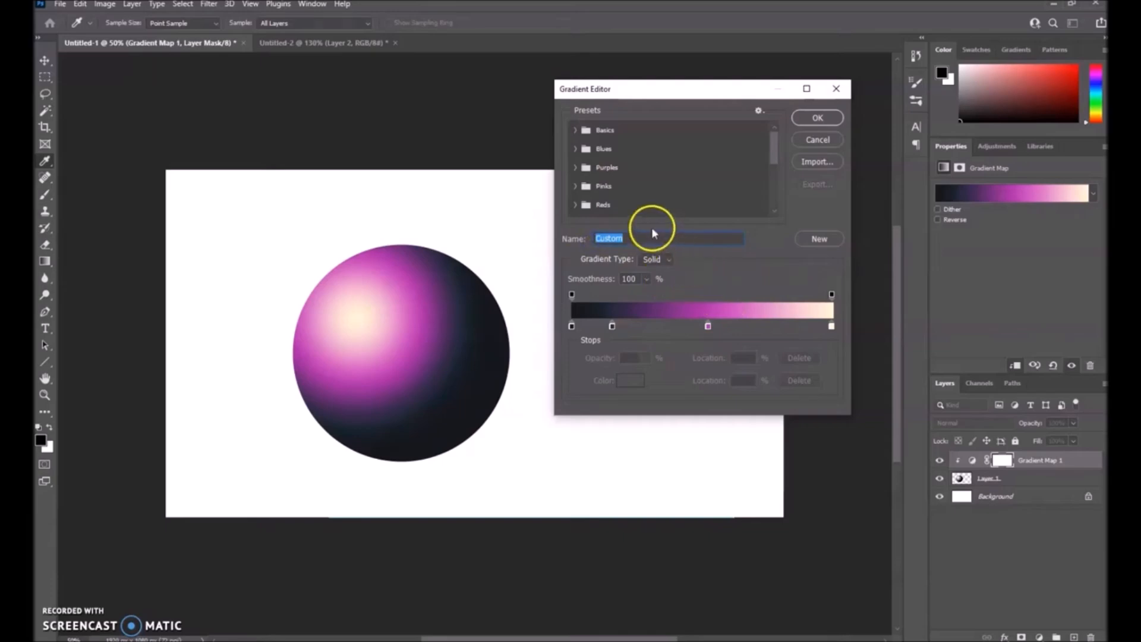
Name the dark-magenta-to-cream gradient 'Temp' and save it as a new preset.
scroll(654, 179, "down", 5)
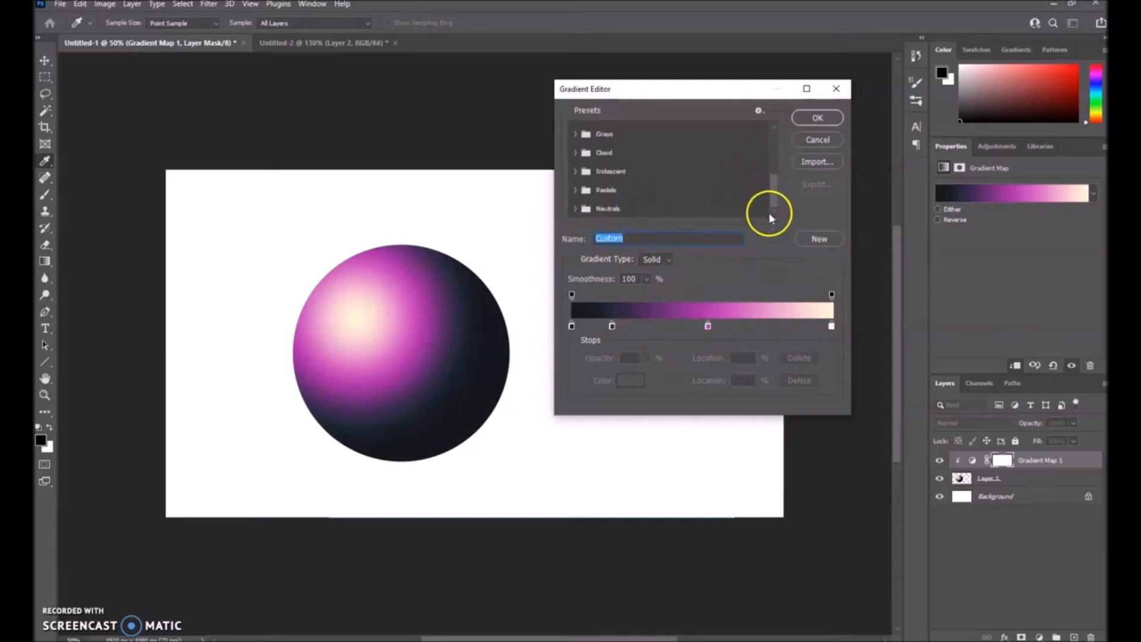
type("Temp")
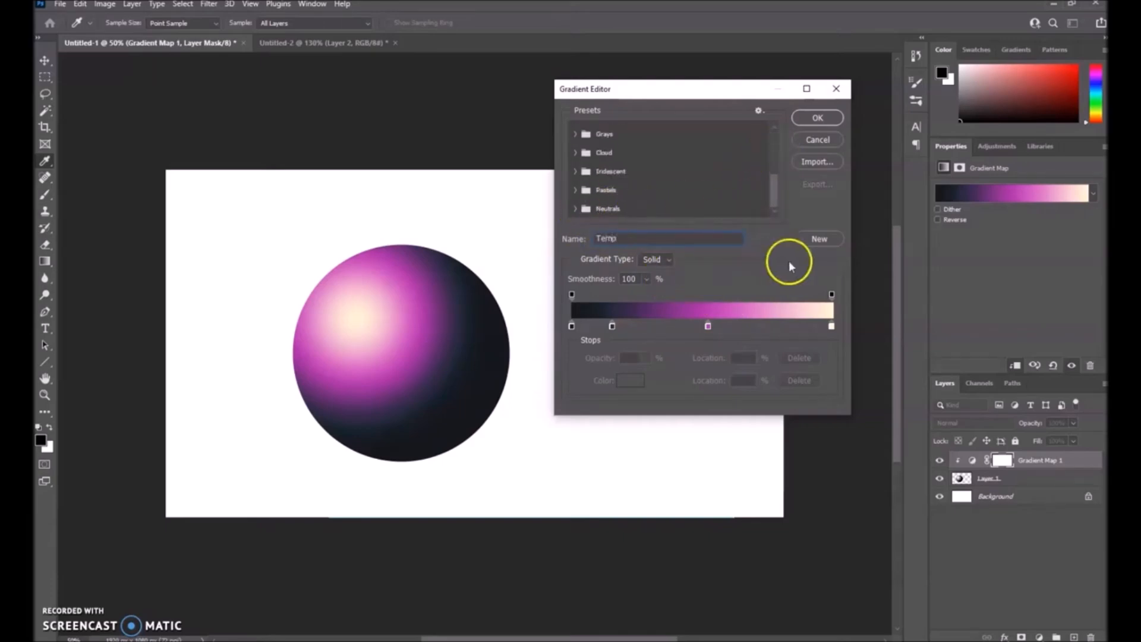
left_click(810, 240)
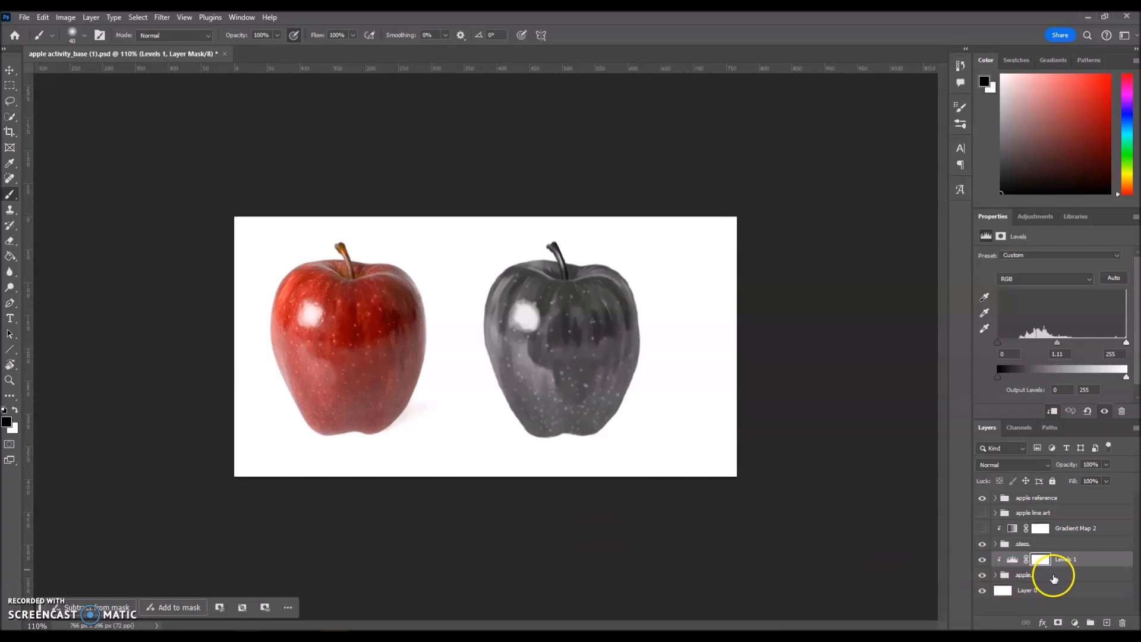
Add Gradient Map 3 to the apple group and move it above Levels 1.
left_click(1054, 576)
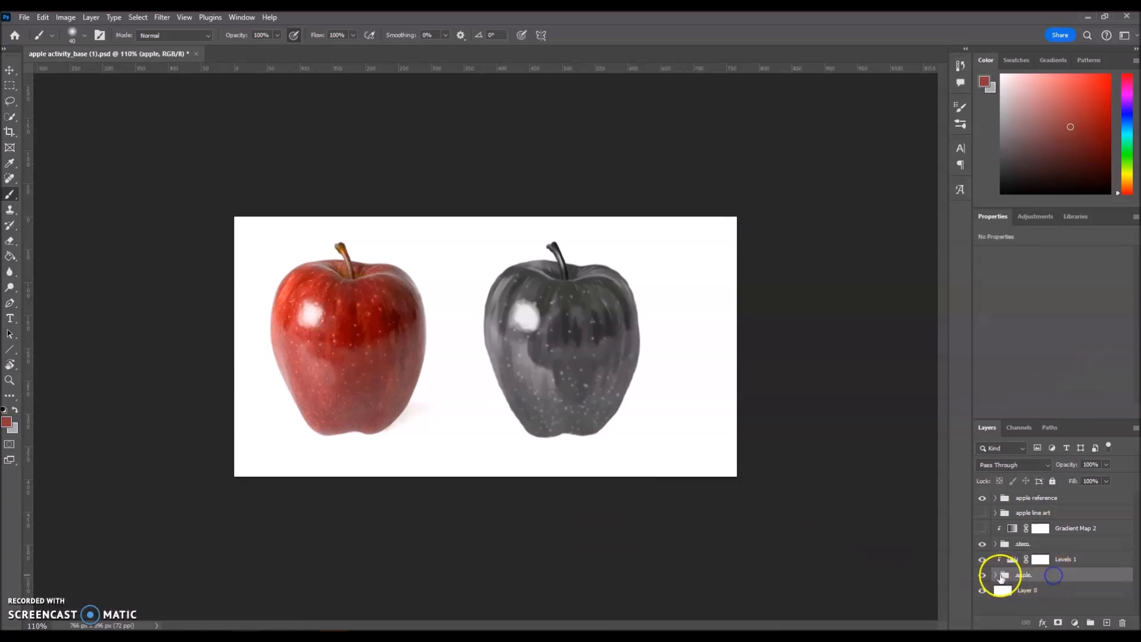
left_click(1076, 623)
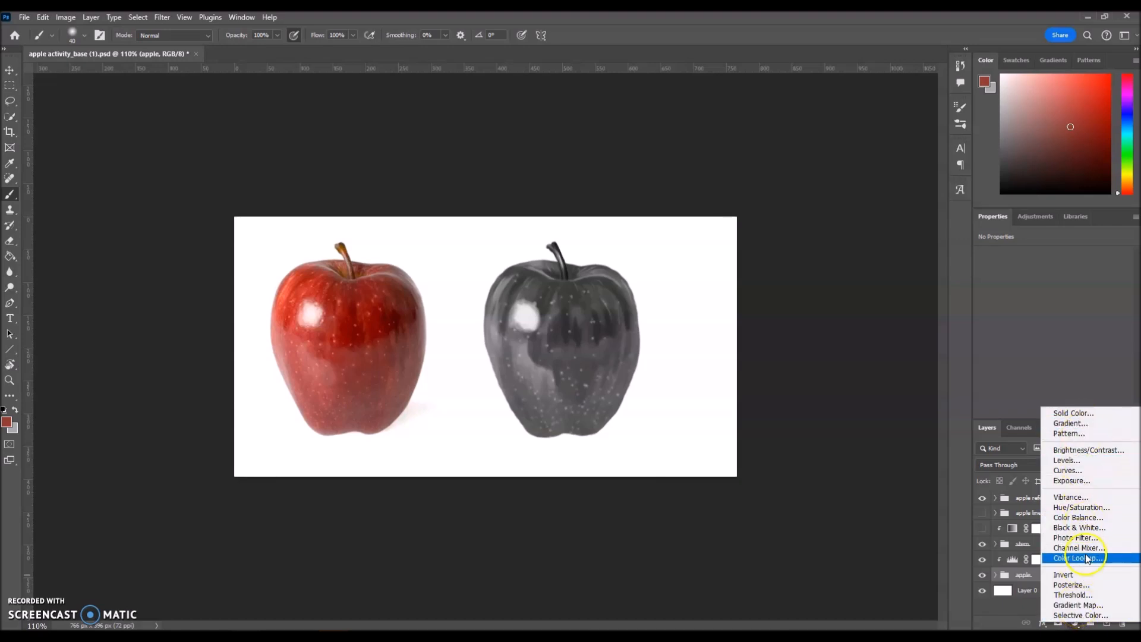
left_click(1078, 606)
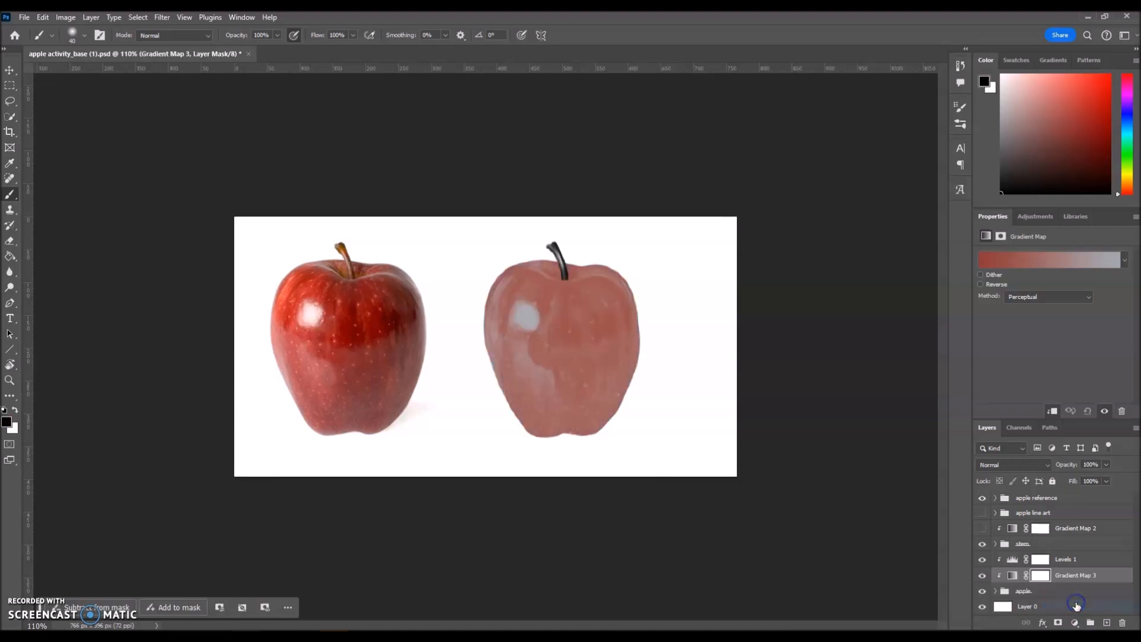
left_click_drag(1075, 577, 1078, 558)
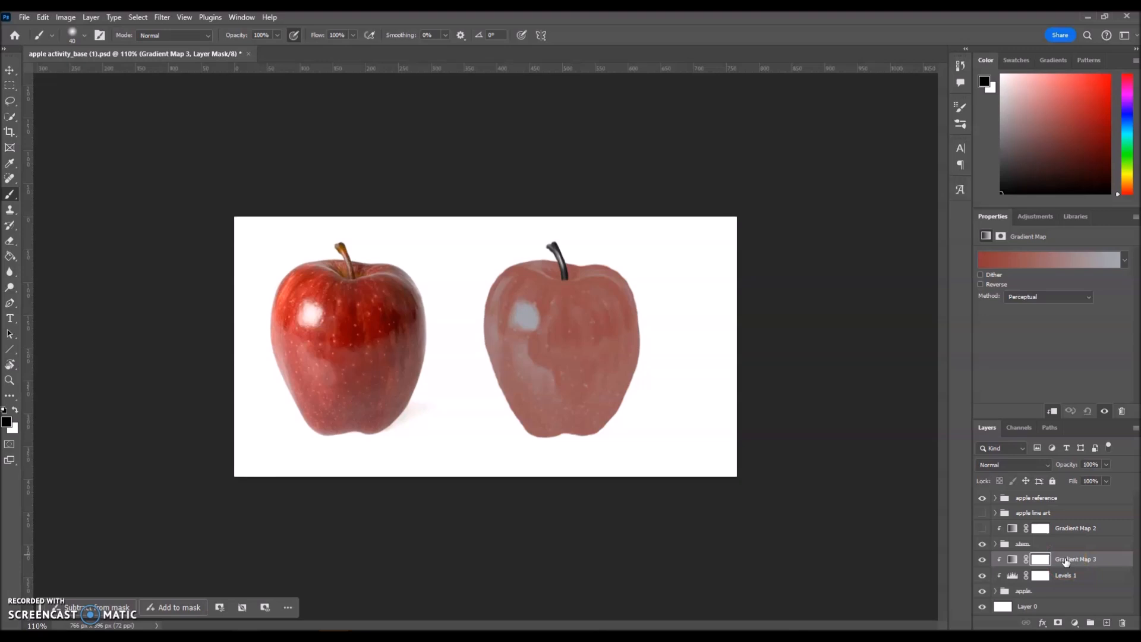
left_click(1023, 304)
Set the Method to Classic, then browse the Basics and Blues gradient preset folders.
left_click(1026, 327)
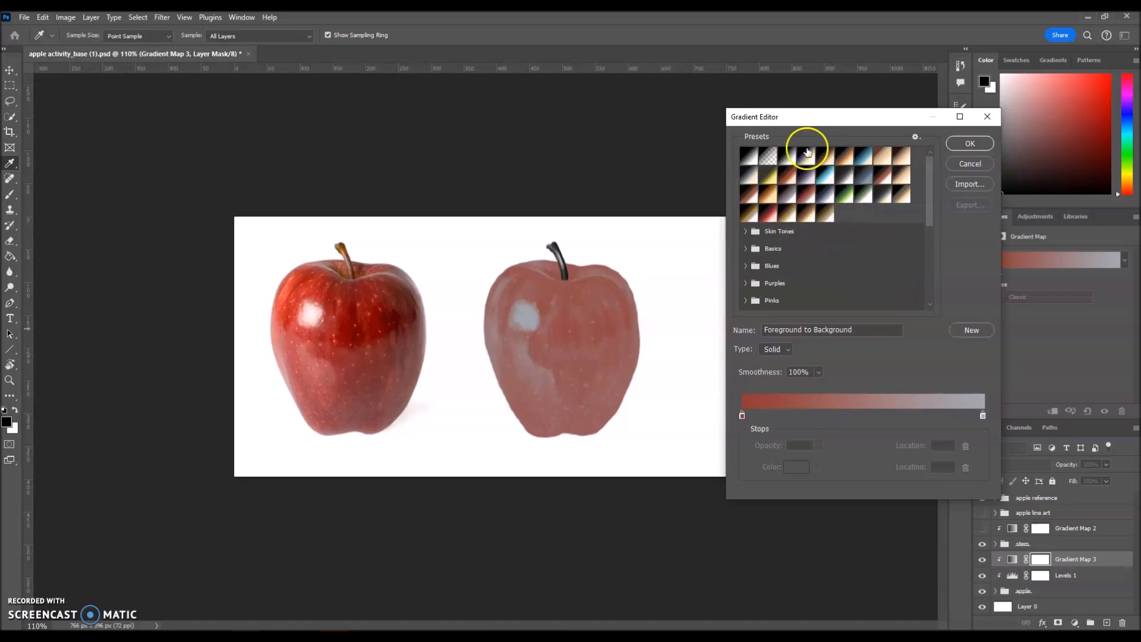
left_click_drag(932, 201, 933, 238)
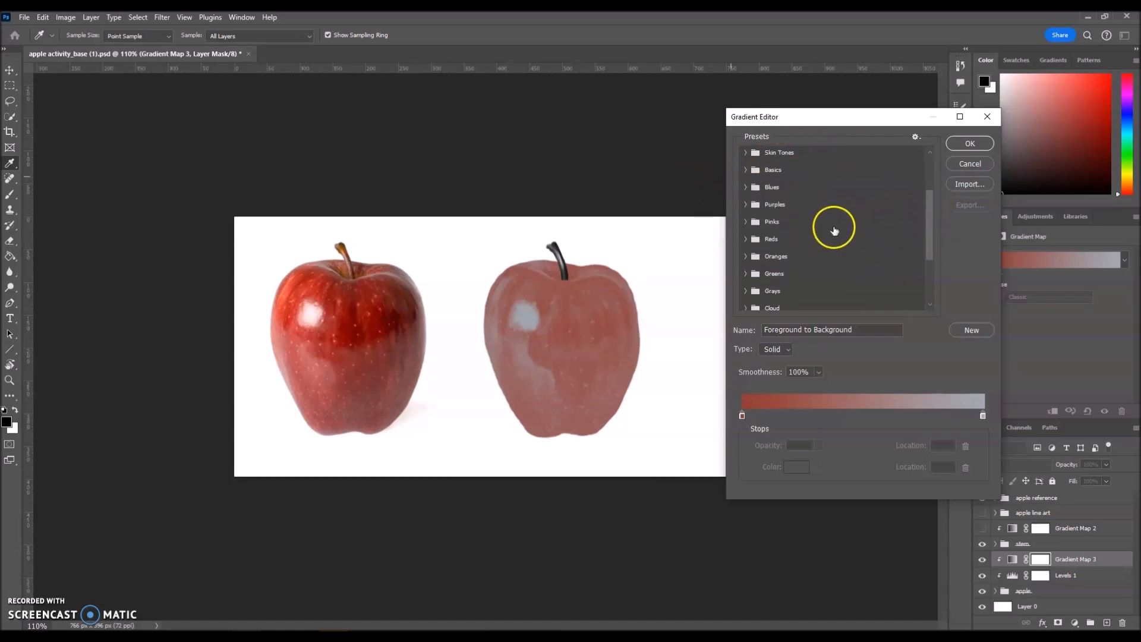
left_click(746, 170)
left_click(745, 170)
left_click(746, 187)
left_click(747, 188)
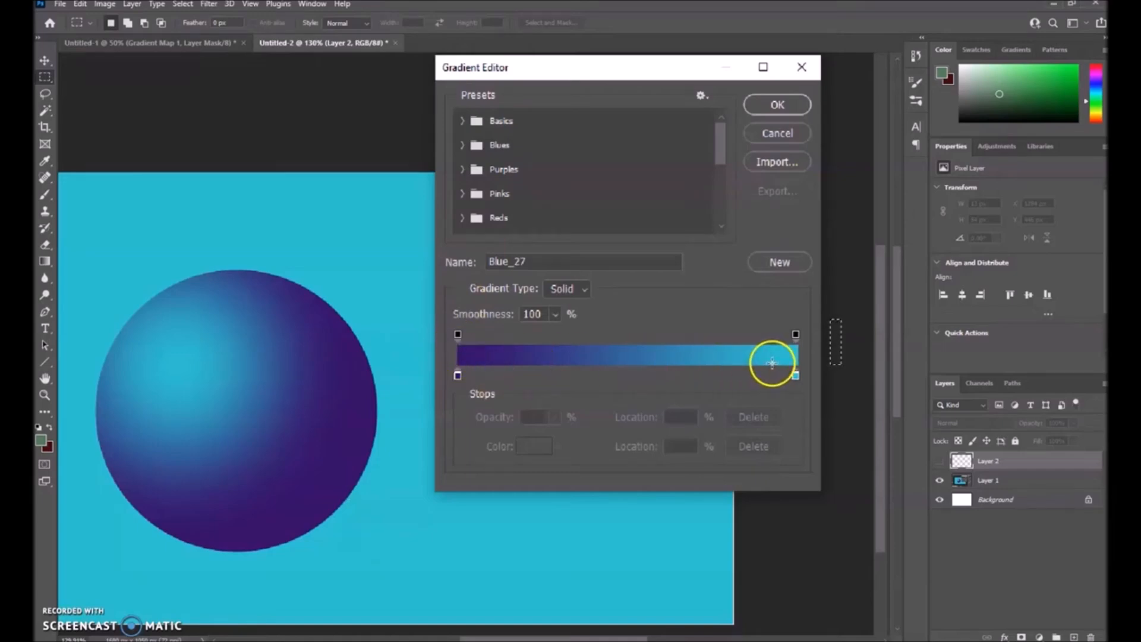
Show Layer 2 and align its black-to-white strip with the Blue_27 gradient bar.
left_click(940, 462)
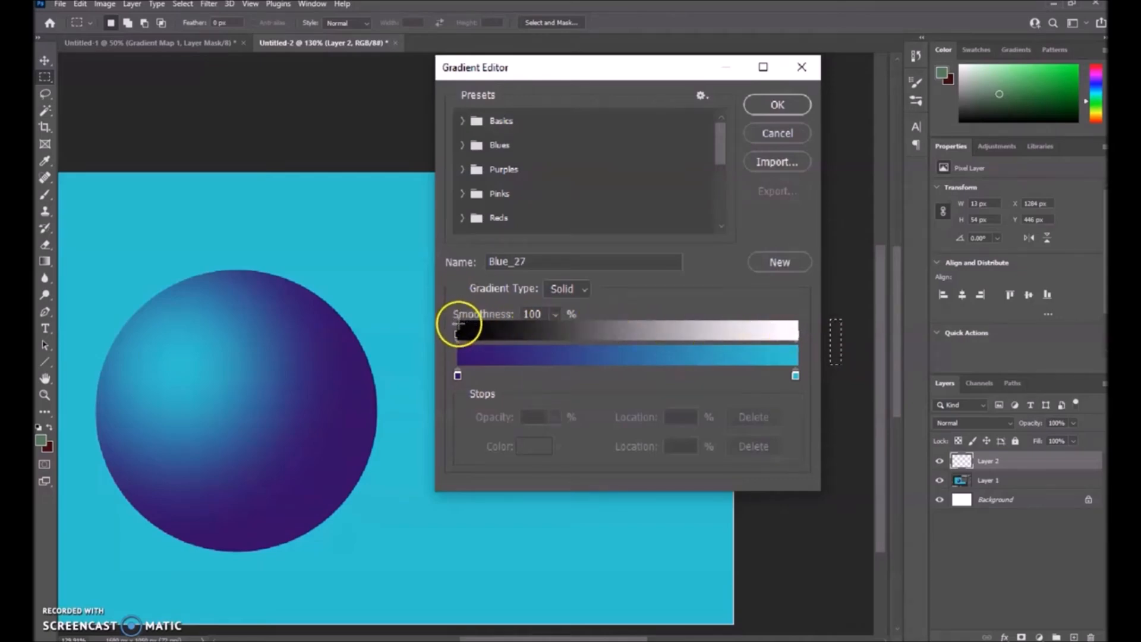
mouse_move(497, 334)
left_mouse_down()
mouse_move(779, 331)
mouse_move(497, 321)
mouse_move(458, 331)
mouse_move(786, 336)
left_mouse_up()
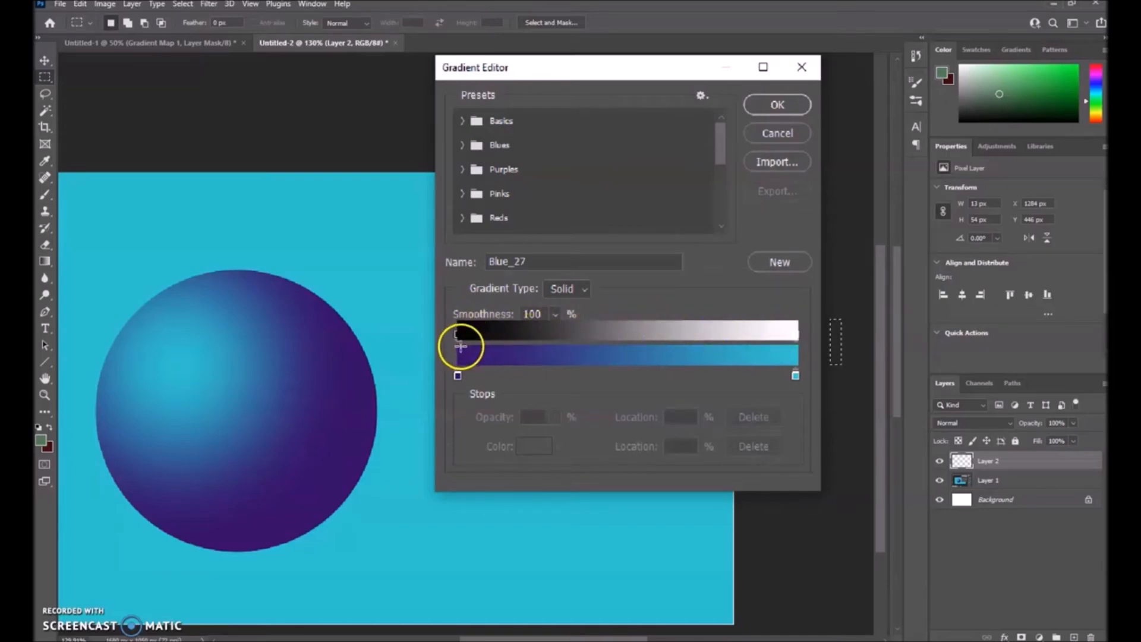
left_click_drag(835, 340, 793, 333)
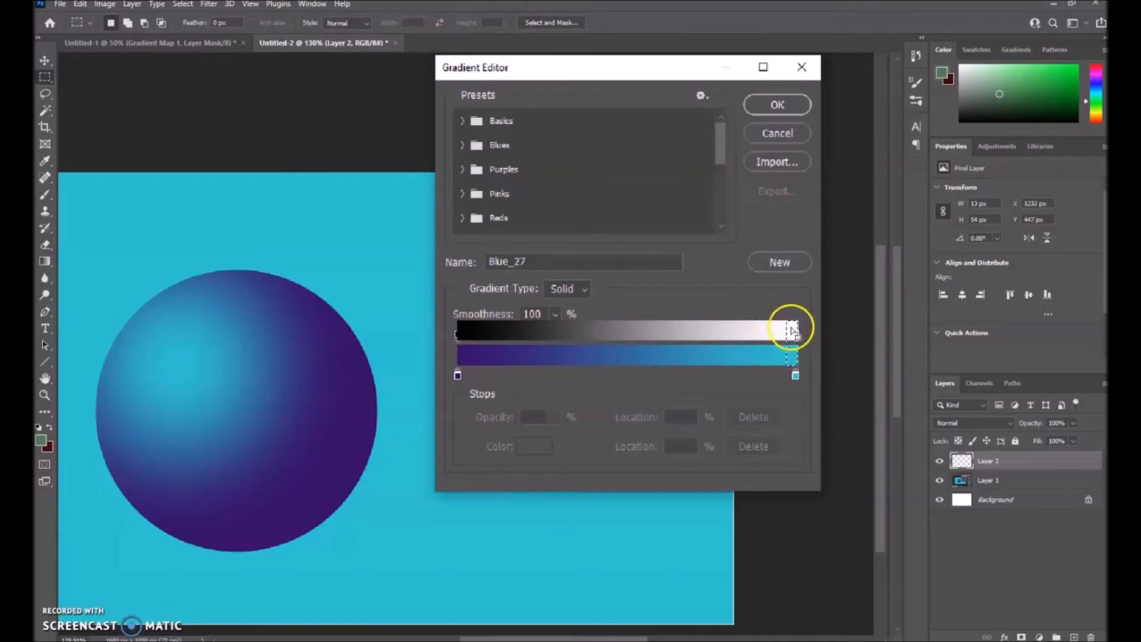
left_click_drag(797, 339, 466, 337)
left_click(465, 329)
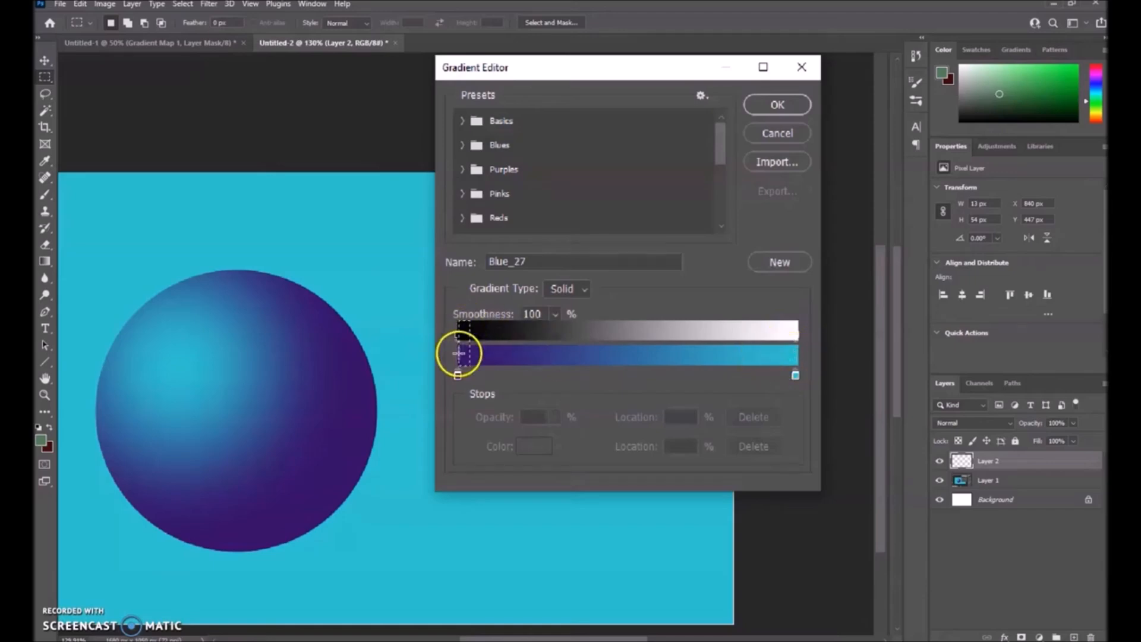
Adjust the gradient's dark midpoint against the strip, then hide Layer 2 again.
left_click_drag(465, 337, 632, 337)
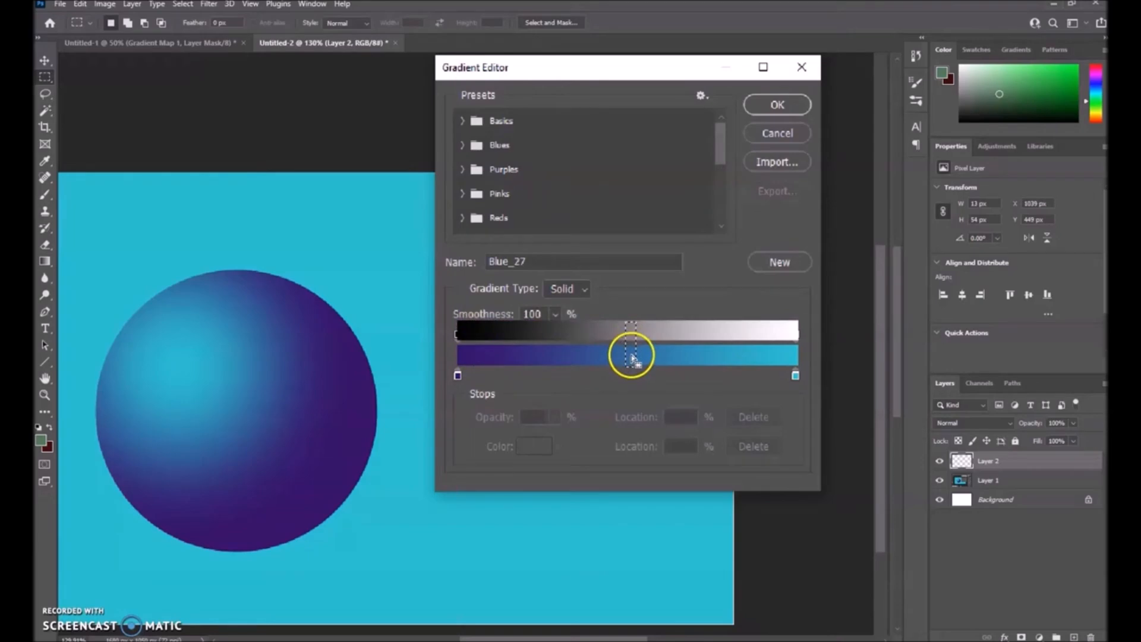
left_click_drag(632, 354, 551, 352)
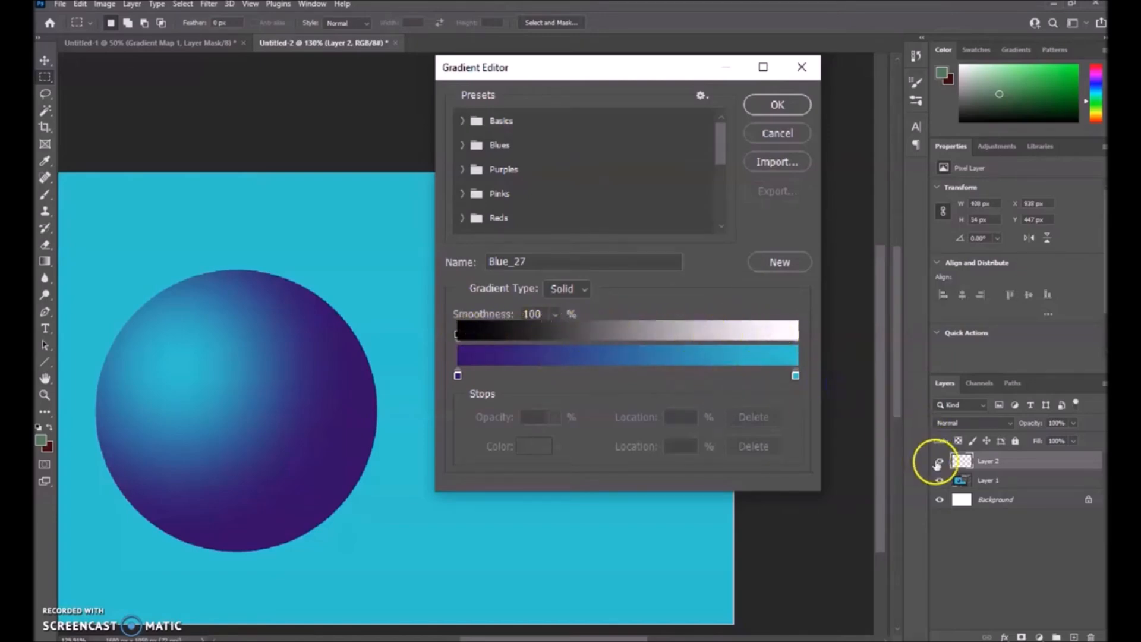
left_click(939, 461)
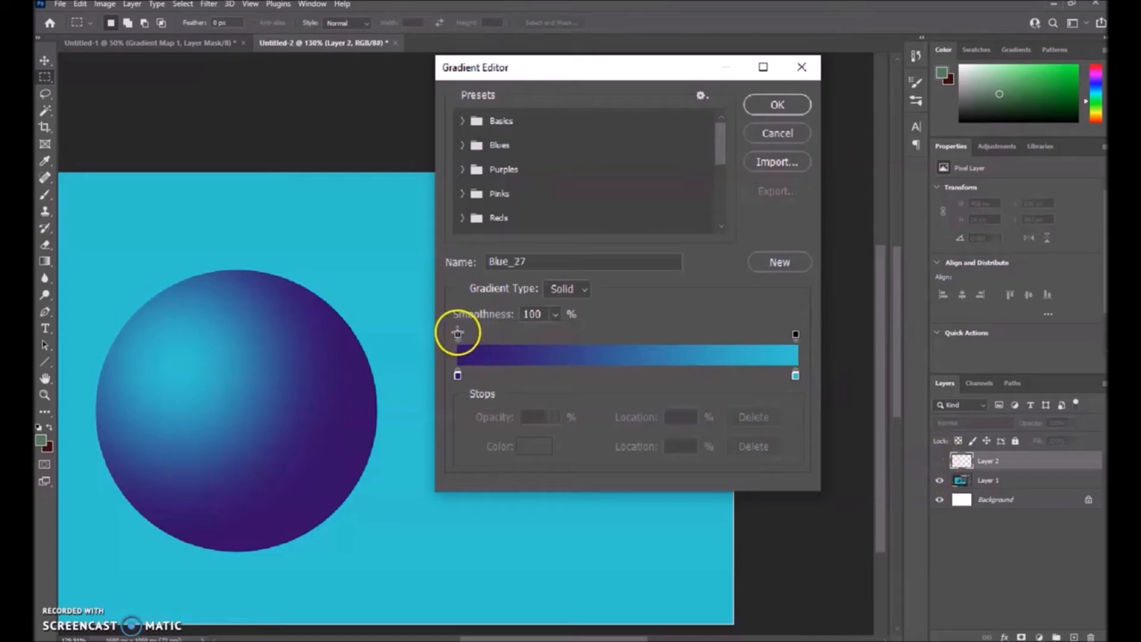
left_click(939, 461)
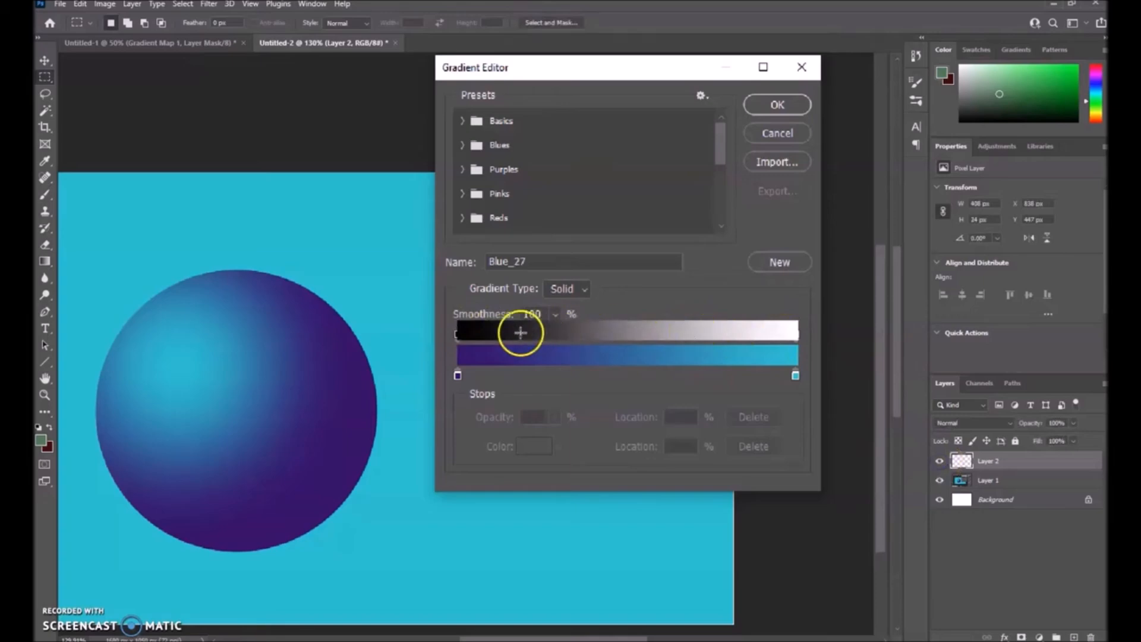
left_click(937, 462)
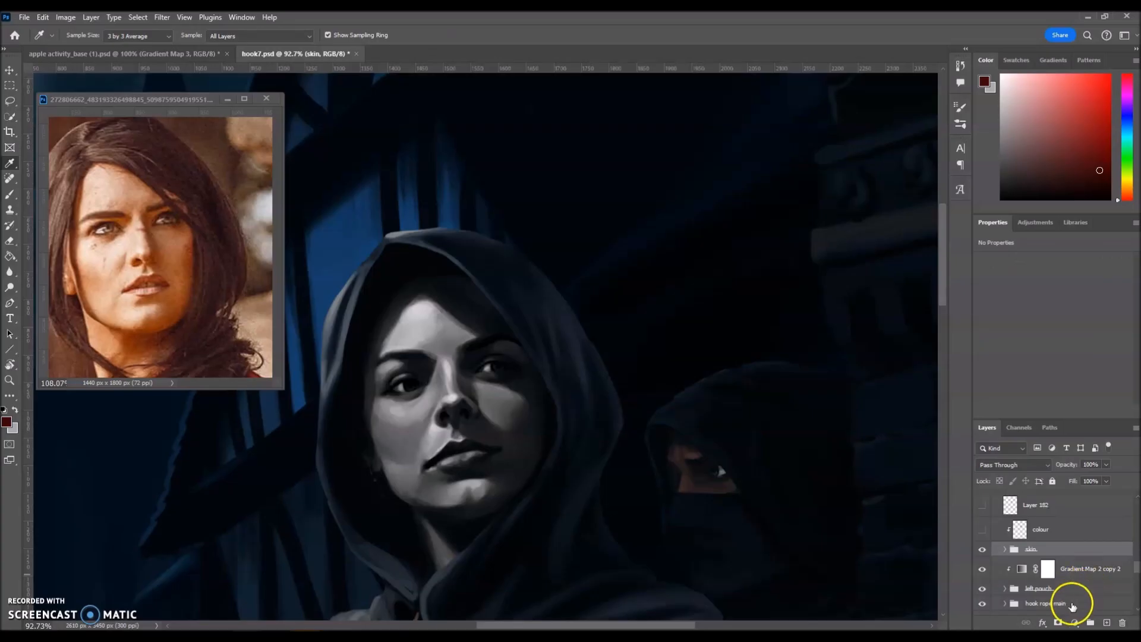
Add Gradient Map 11 for the woman's skin and open its gradient in the Gradient Editor.
left_click(1075, 623)
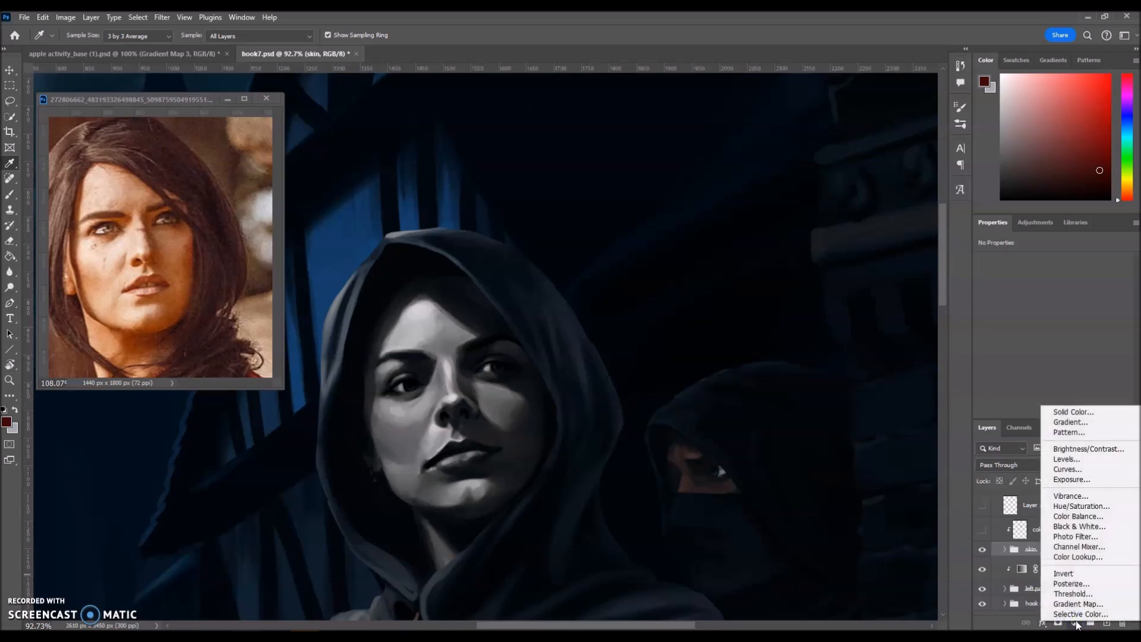
left_click(1078, 604)
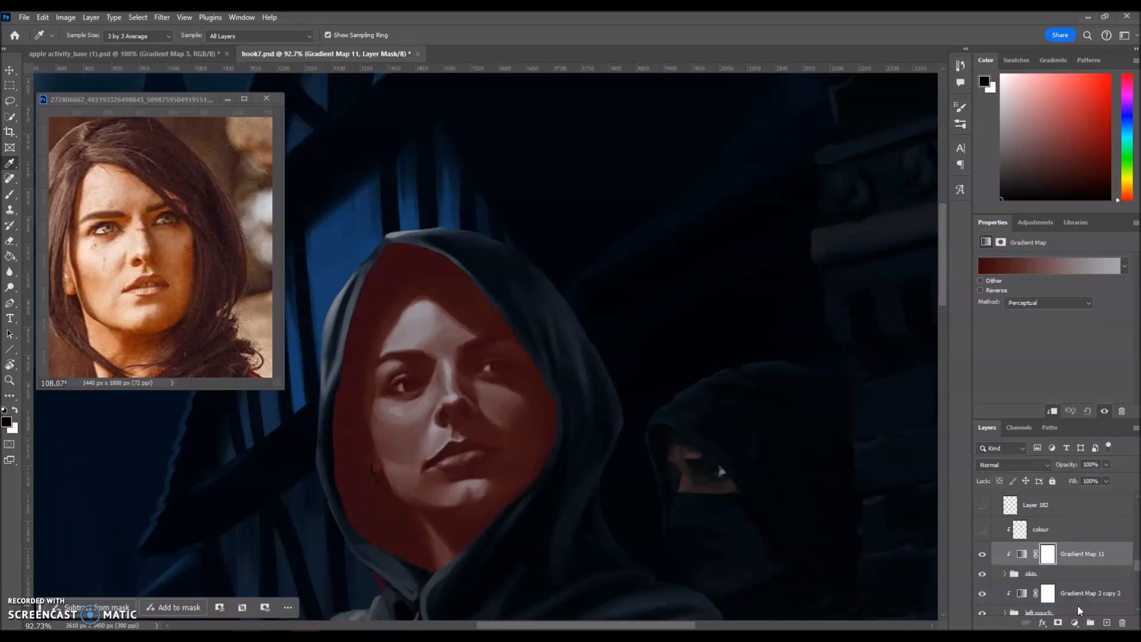
left_click(1018, 554)
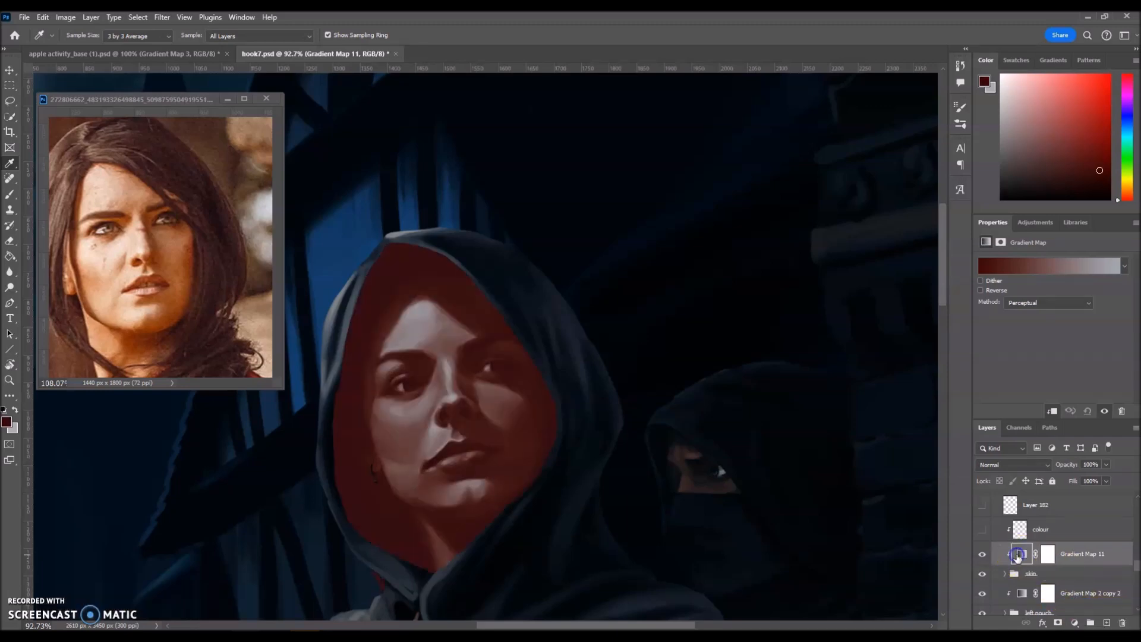
left_click(1048, 233)
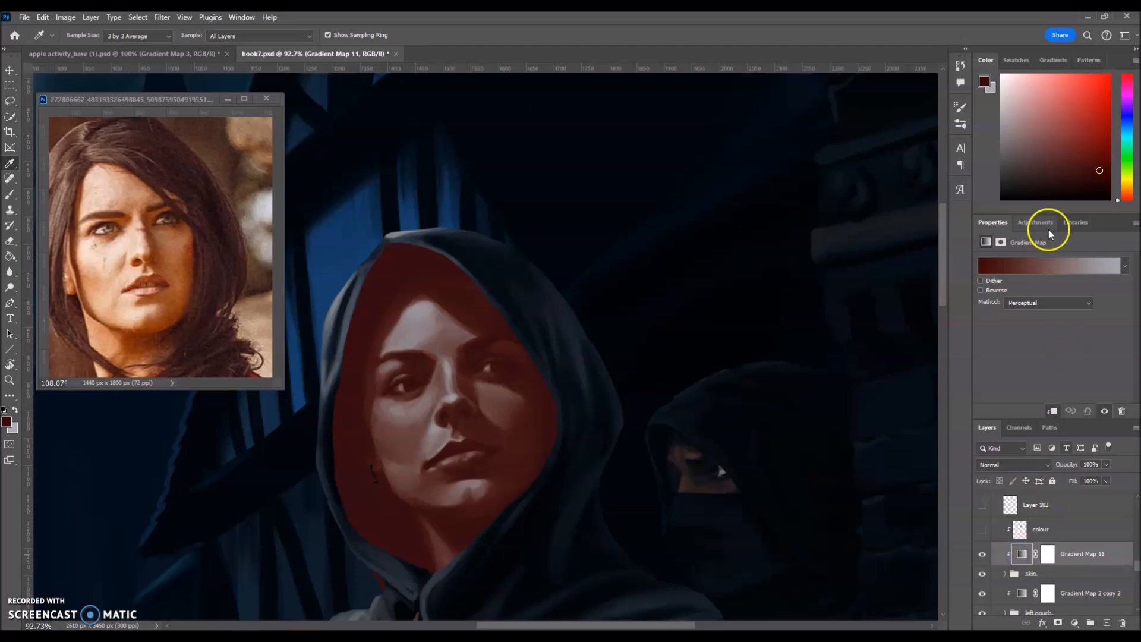
left_click(1050, 268)
left_click(784, 397)
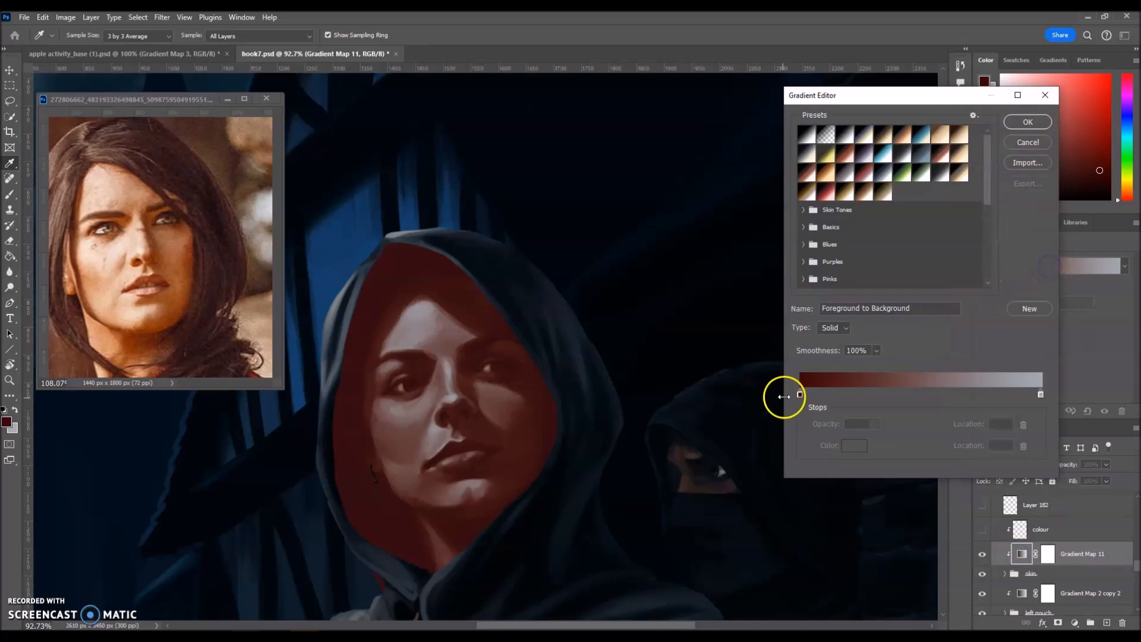
Set the gradient's left stop to black 000000 and right stop to white ffffff.
double_click(800, 393)
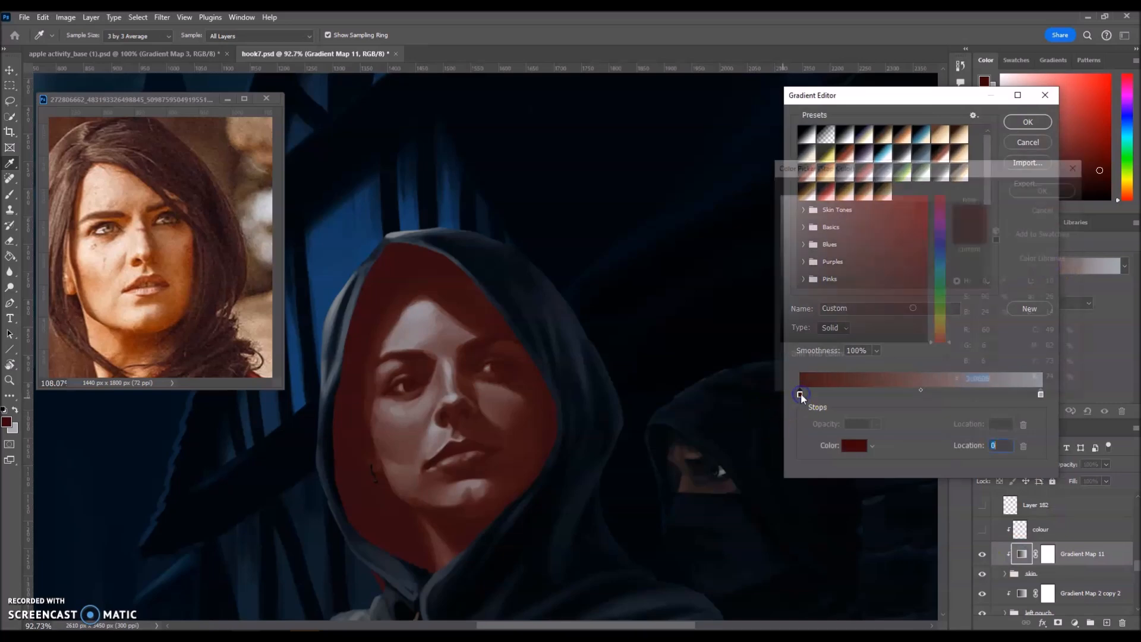
left_click_drag(797, 324, 777, 345)
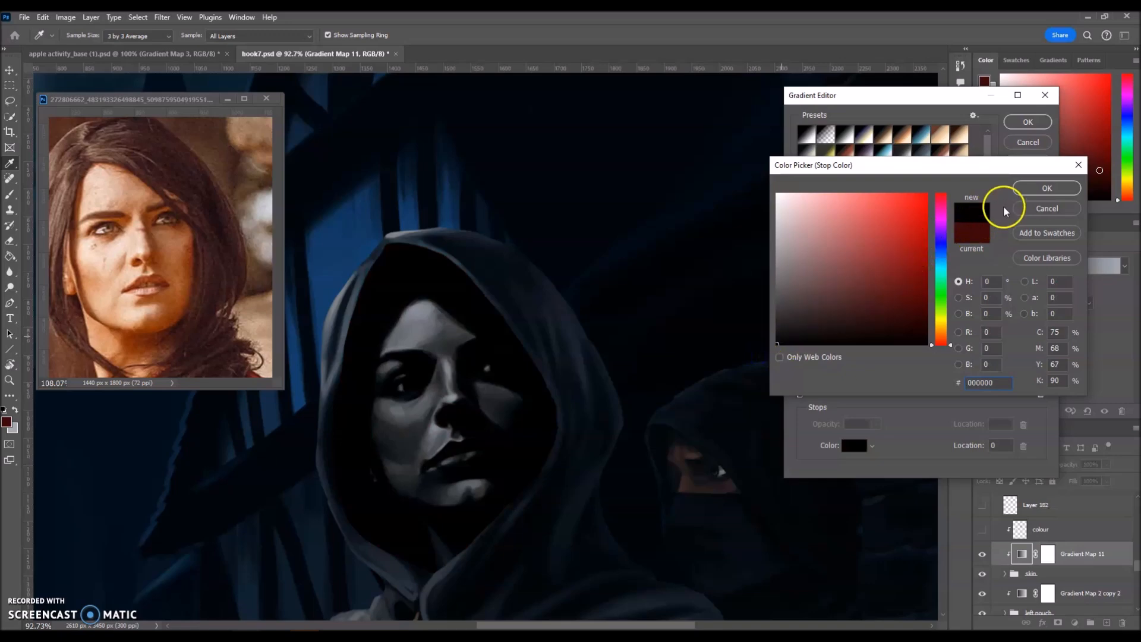
left_click(1031, 189)
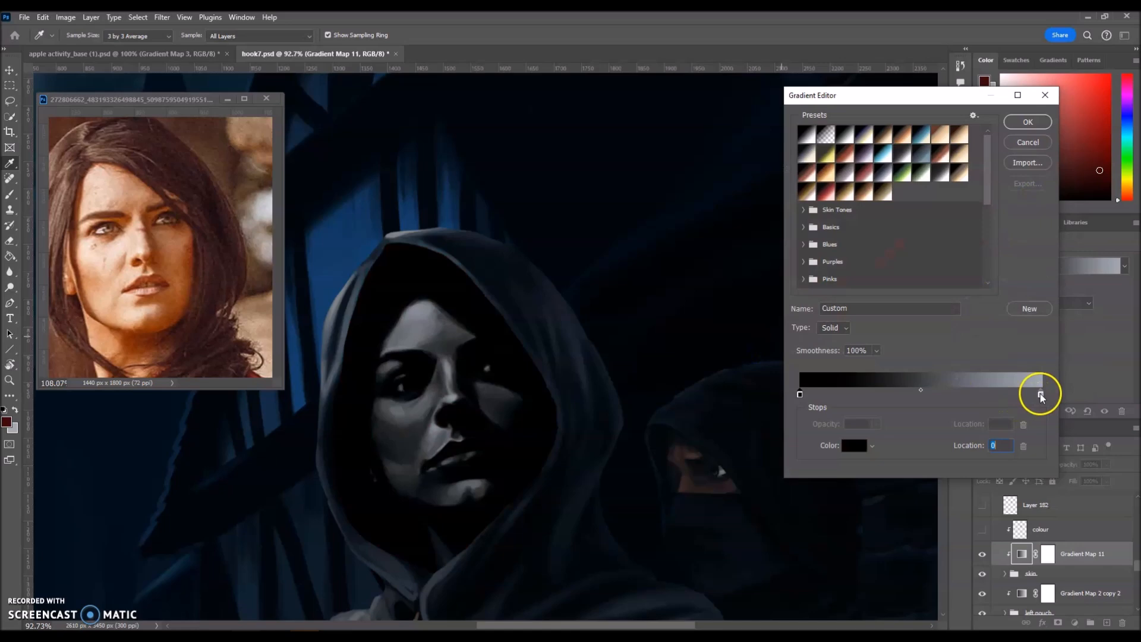
double_click(1040, 396)
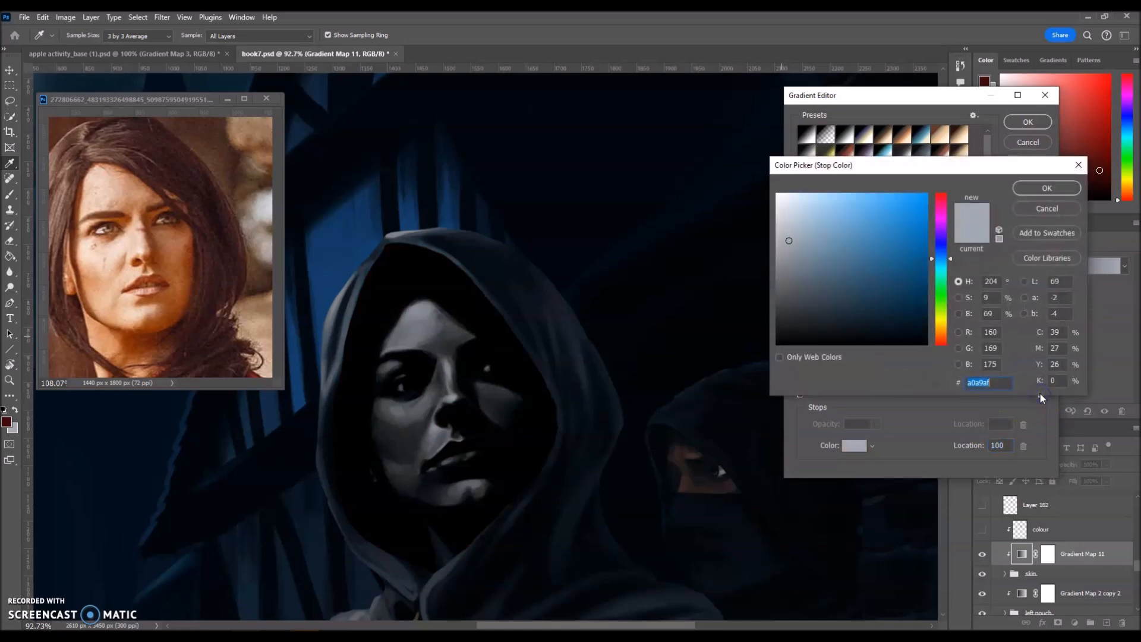
mouse_move(848, 242)
left_mouse_down()
mouse_move(822, 209)
mouse_move(756, 179)
left_mouse_up()
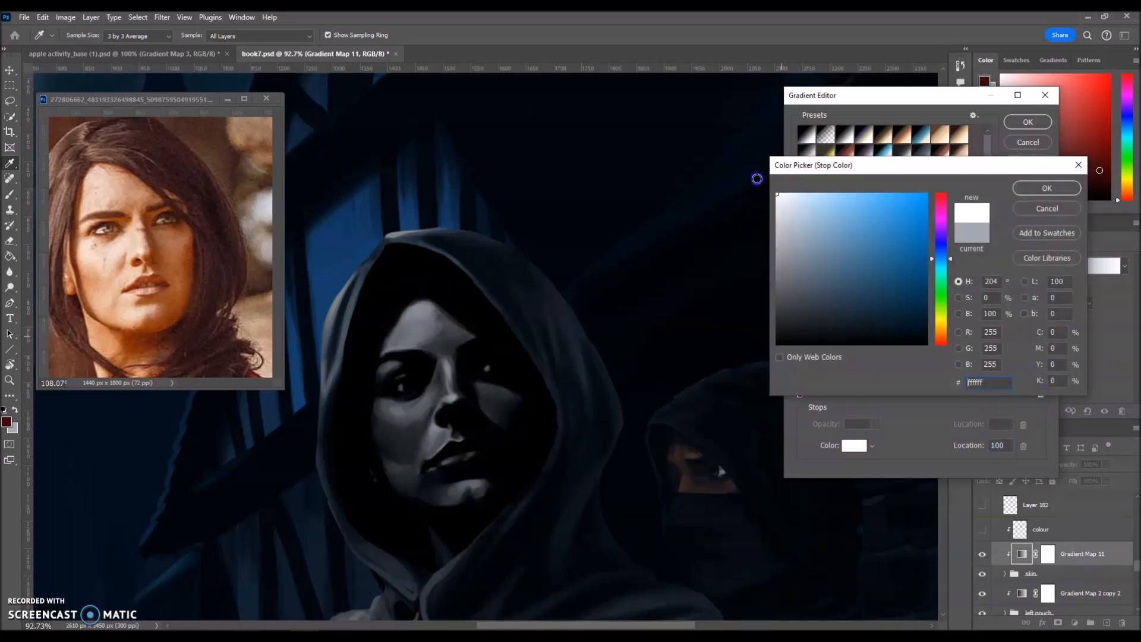
left_click(1044, 190)
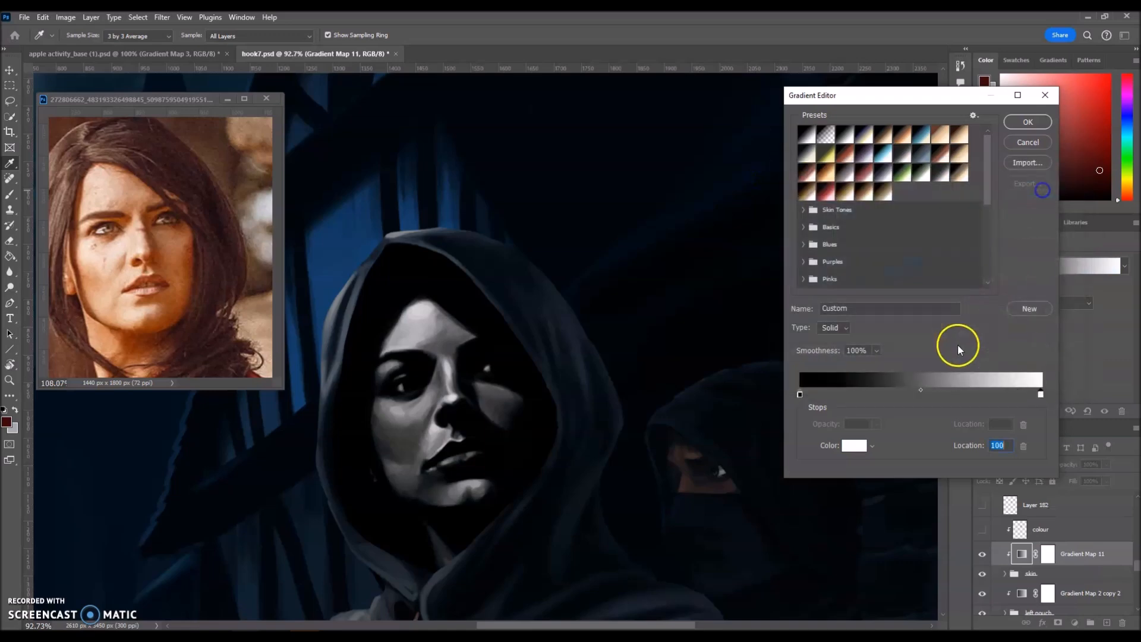
Set Smoothness to 0%, accept the gradient, and switch the method to Classic.
left_click(874, 351)
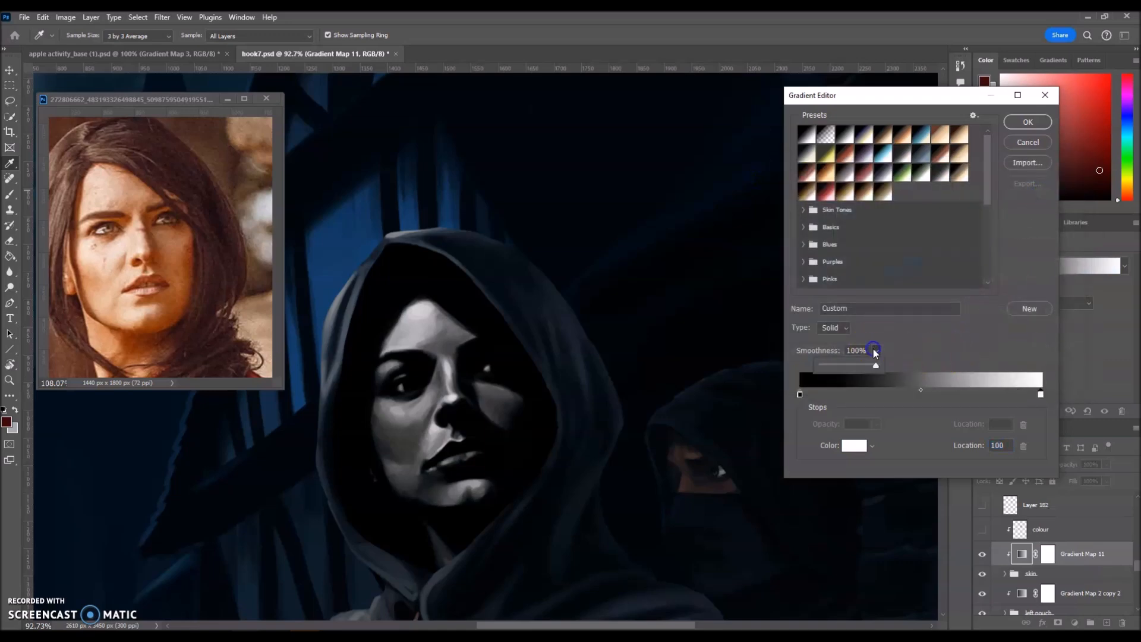
left_click_drag(874, 365, 797, 369)
left_click(963, 348)
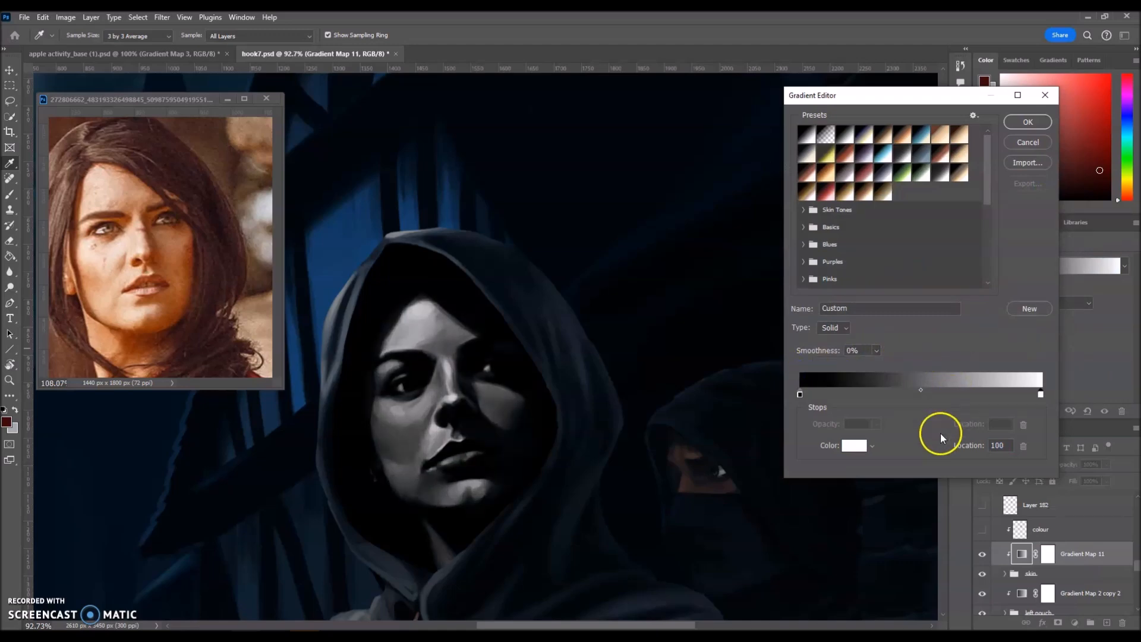
left_click(1031, 123)
left_click(1046, 303)
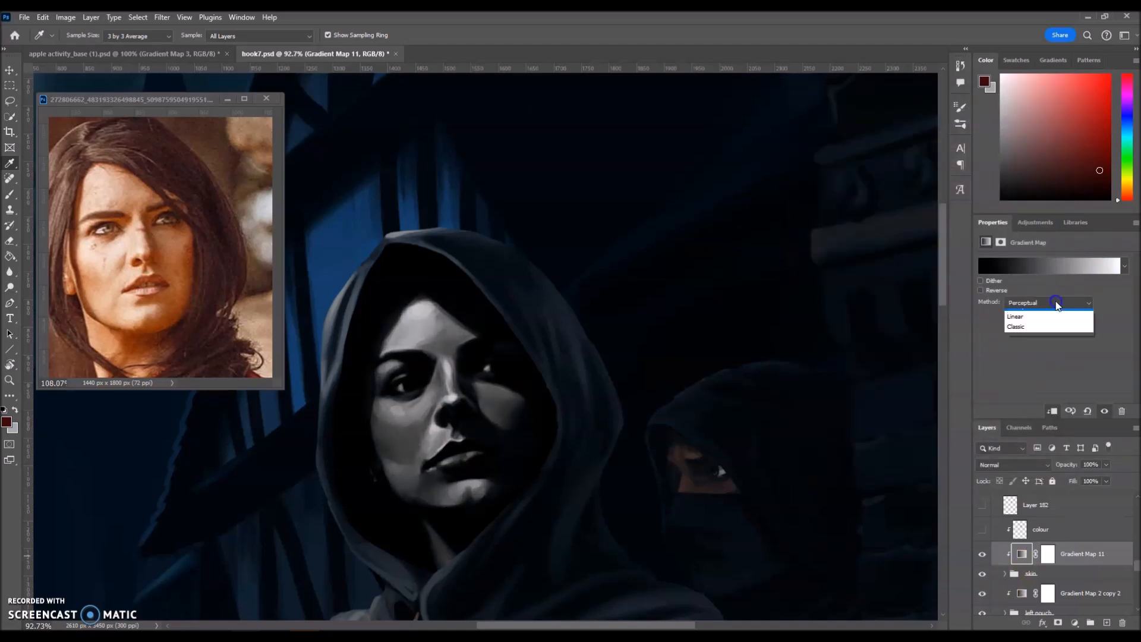
left_click(1030, 336)
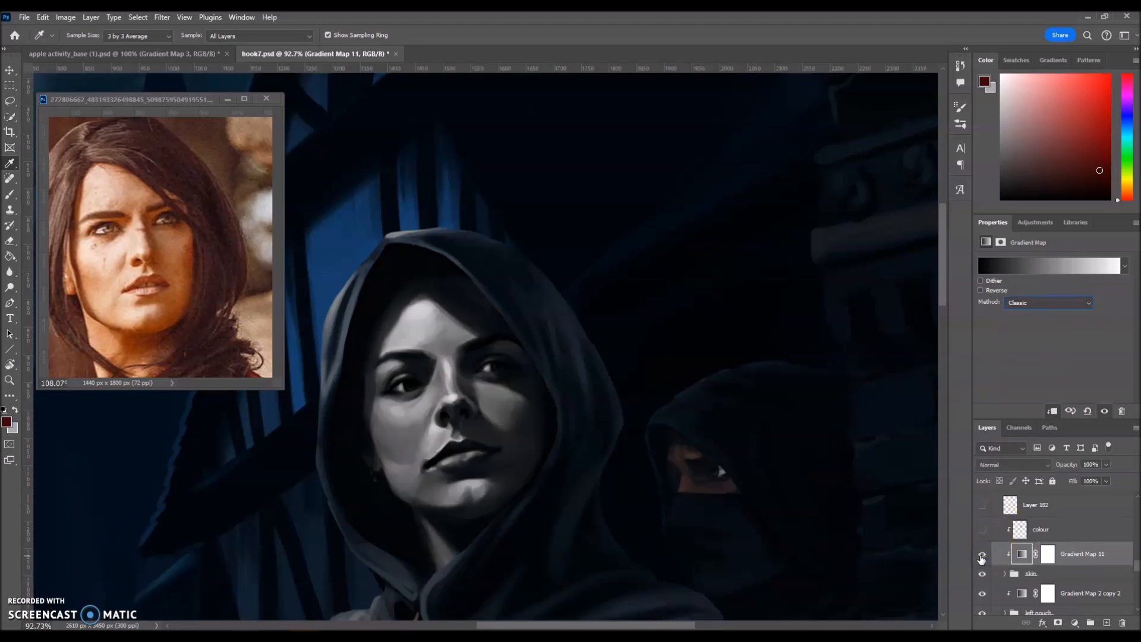
Add a middle stop to Gradient Map 11 coloured a darker brown sampled from the reference face.
left_click(1056, 269)
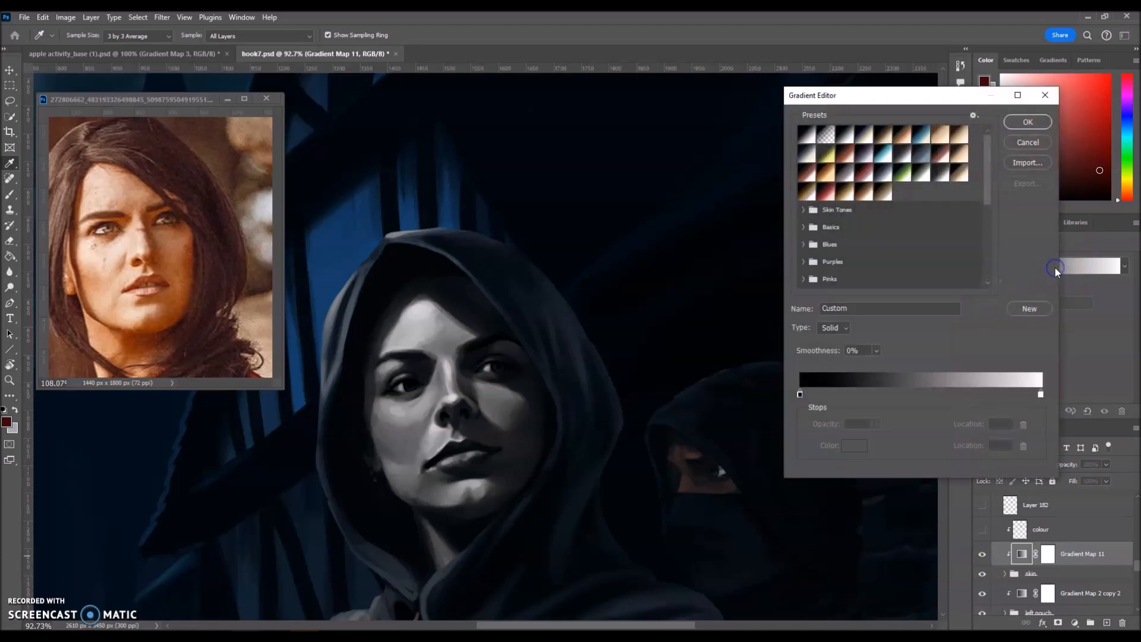
left_click(945, 426)
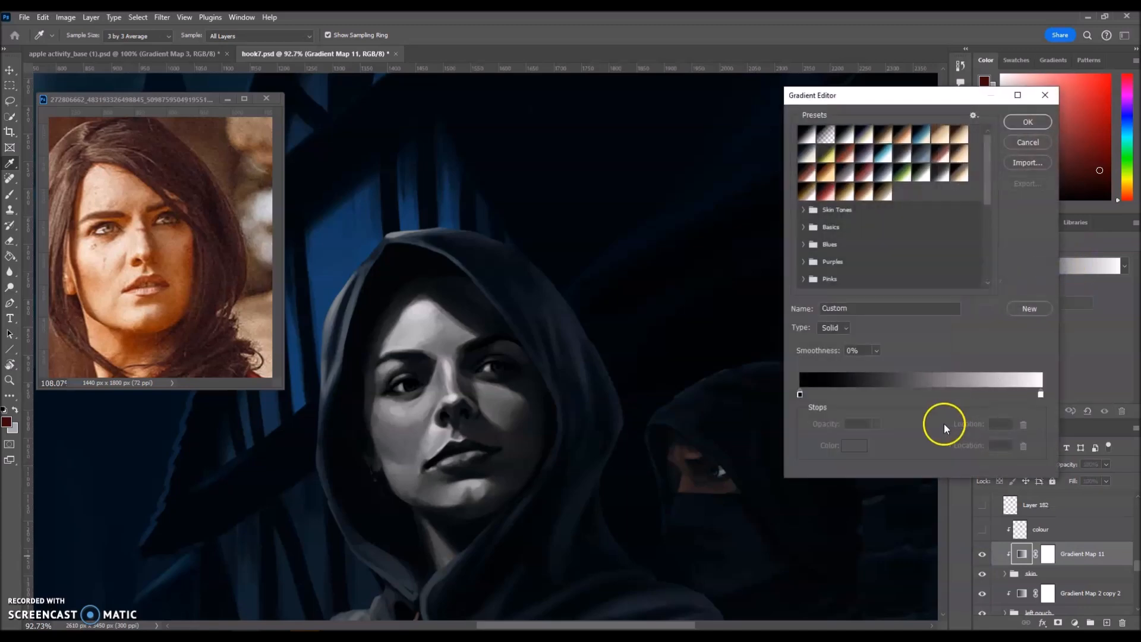
left_click(924, 399)
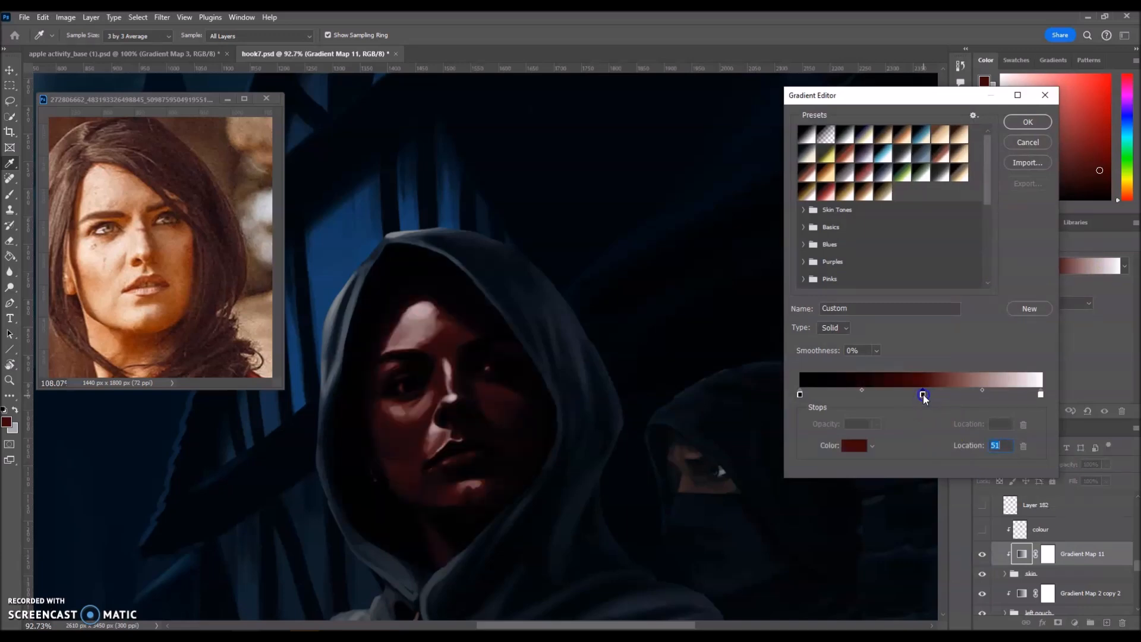
double_click(923, 394)
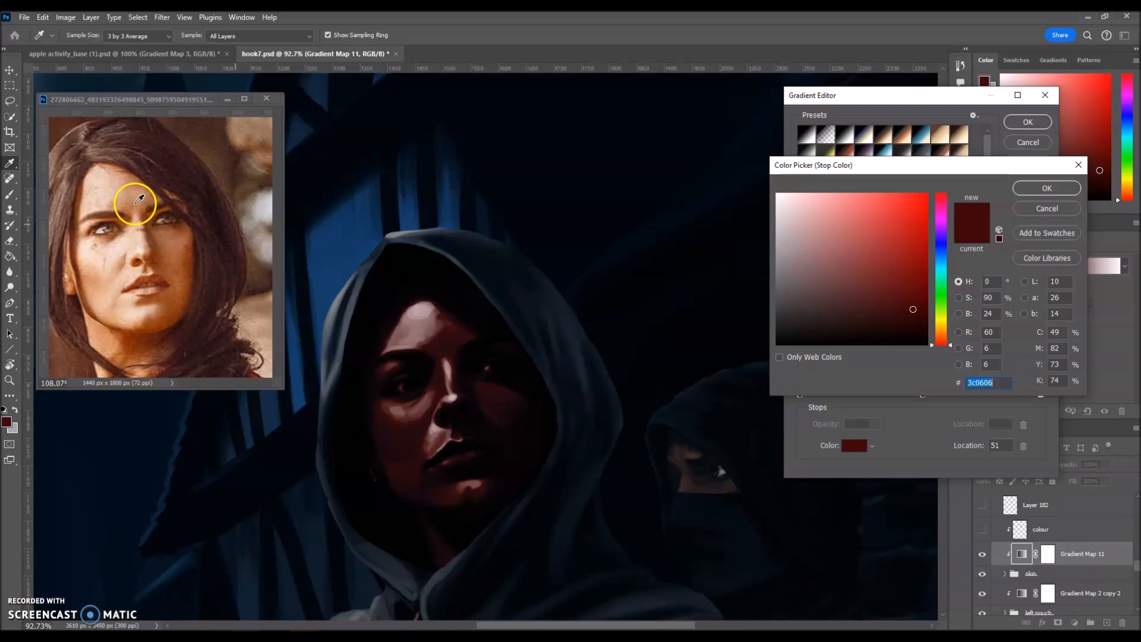
left_click(137, 202)
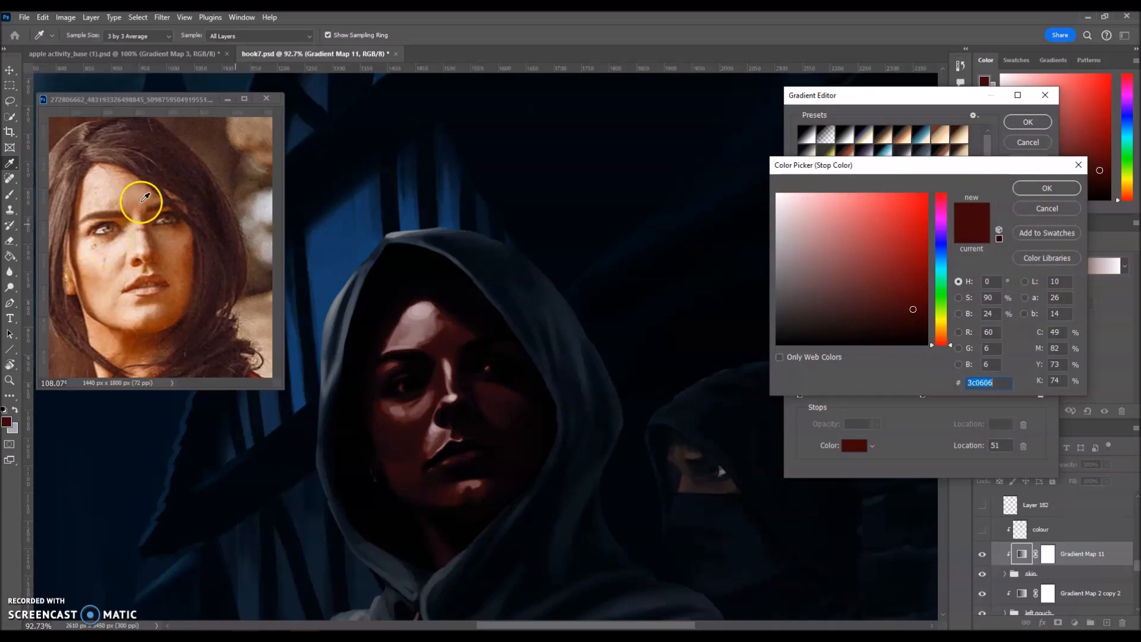
left_click(136, 203)
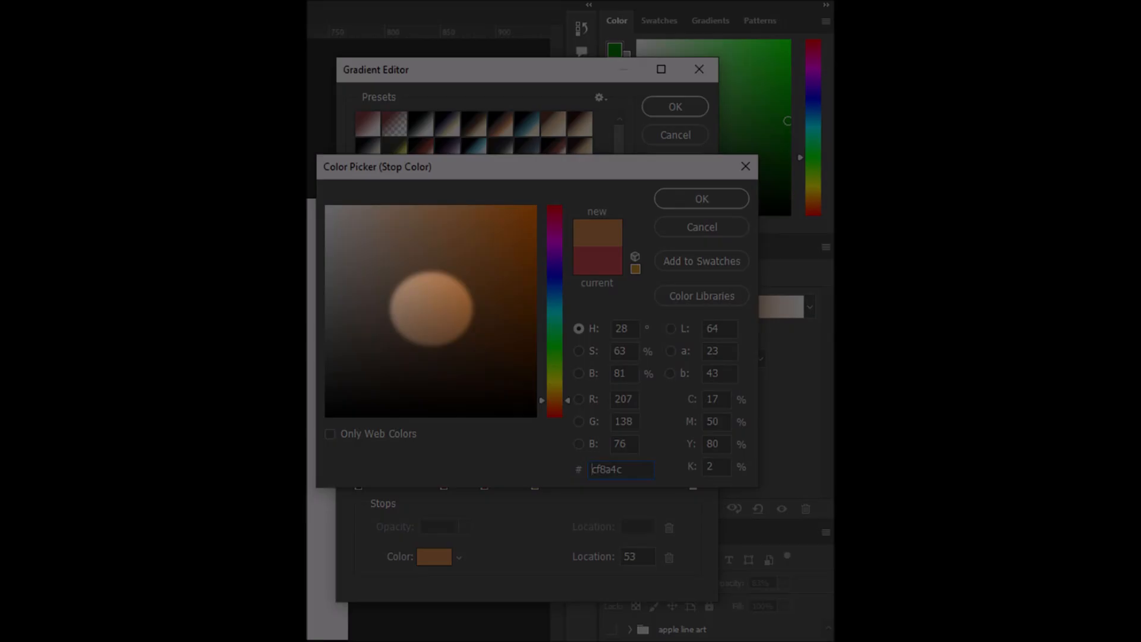
left_click(170, 243)
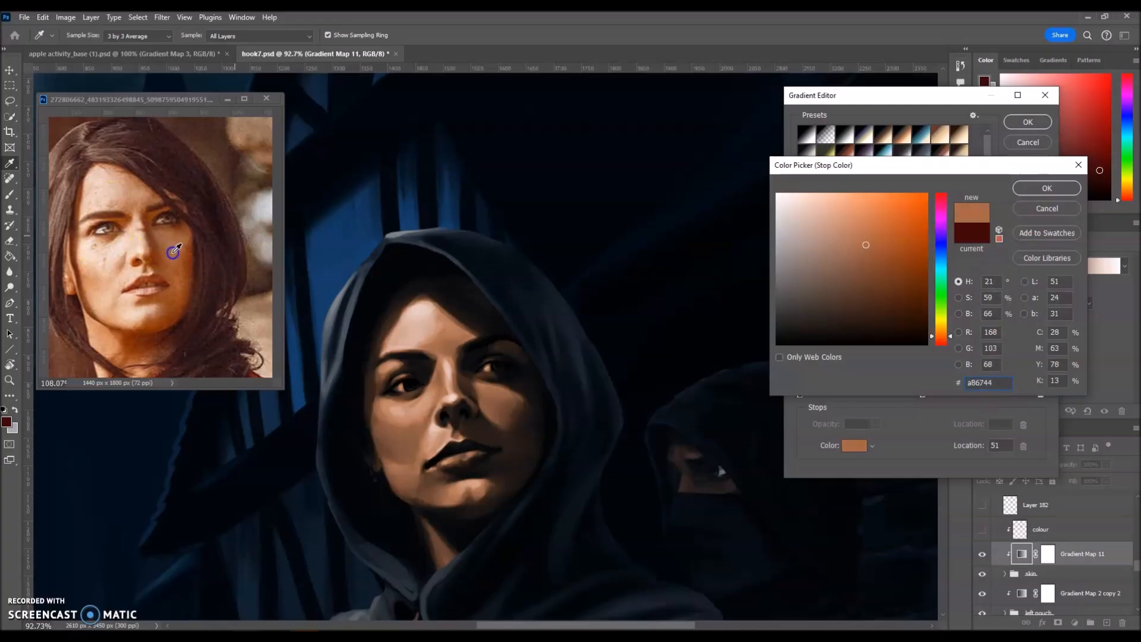
mouse_move(173, 252)
left_mouse_down()
mouse_move(184, 260)
mouse_move(176, 244)
left_mouse_up()
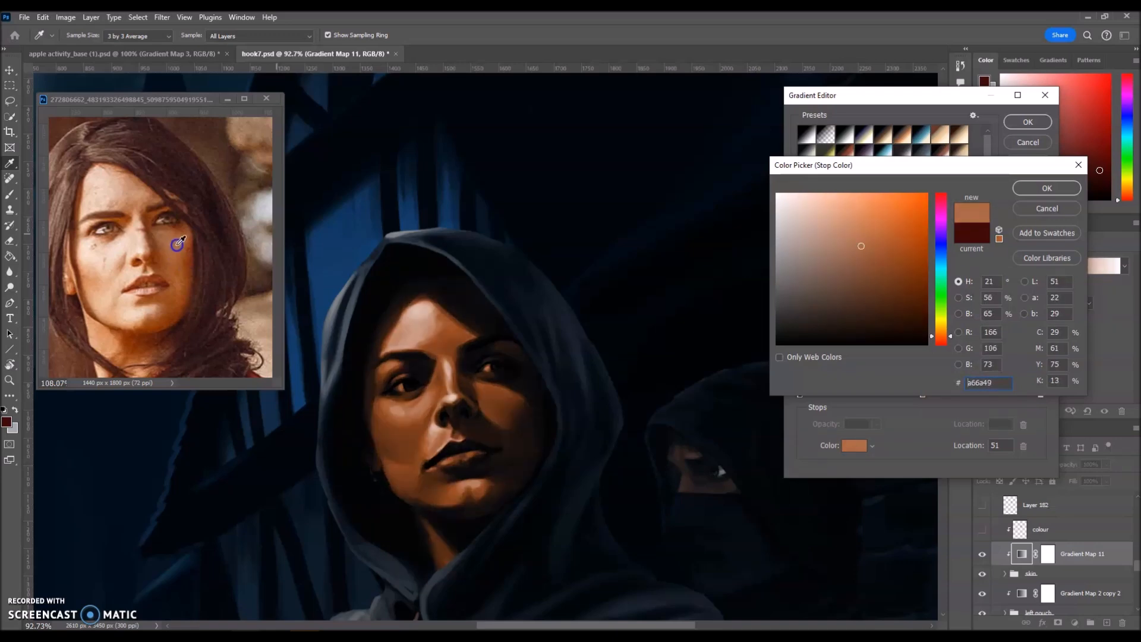
left_click(866, 259)
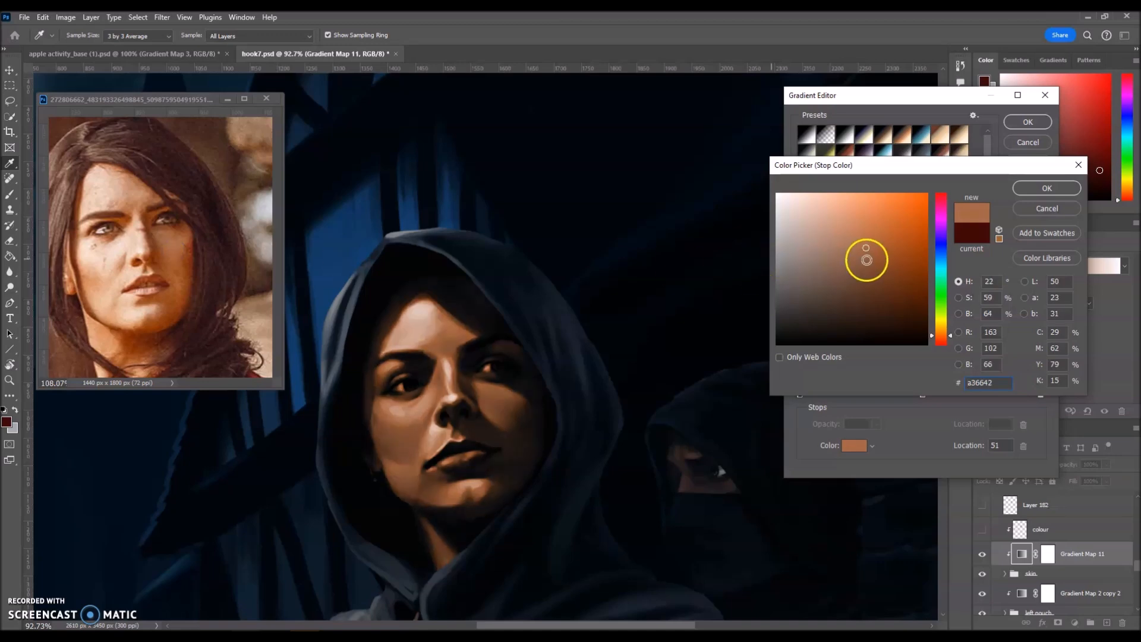
key("Return")
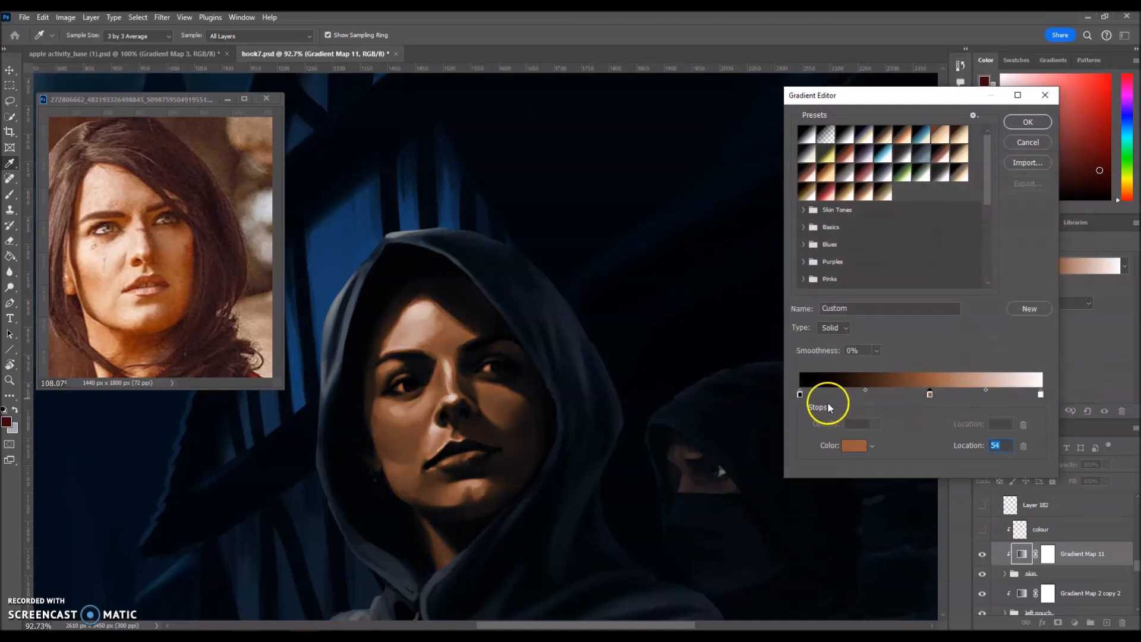
Add a dark rust shadow stop at location 25 and a light-skin highlight stop at location 77.
left_click(856, 396)
double_click(855, 395)
left_click(197, 262)
left_click(192, 252)
left_click_drag(193, 251, 78, 209)
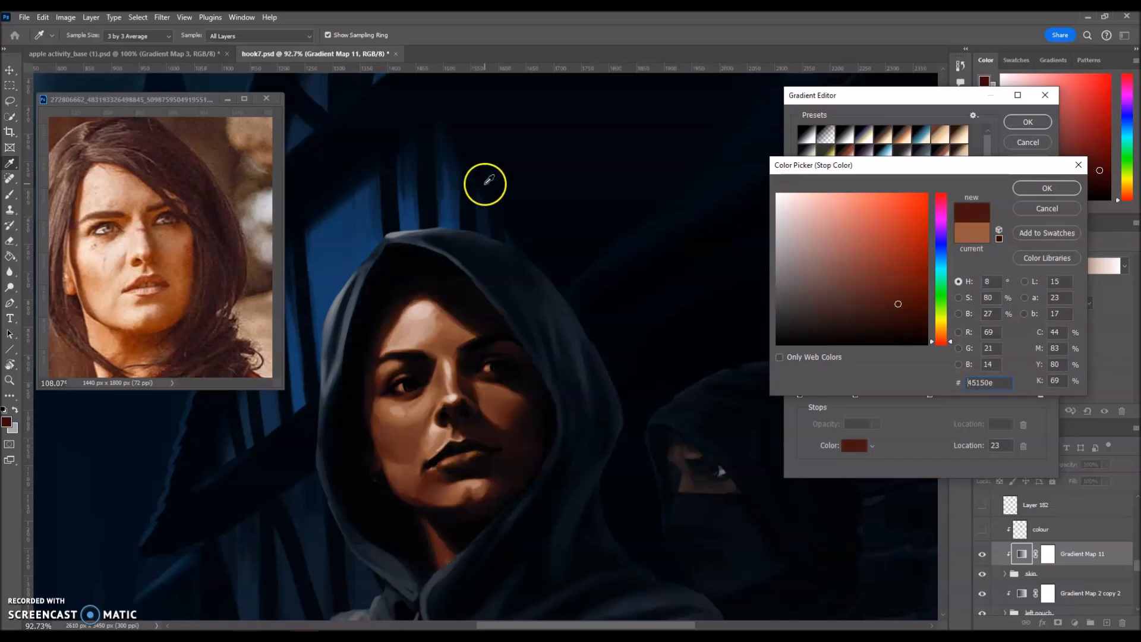
left_click(1028, 188)
left_click_drag(856, 395, 847, 398)
double_click(985, 395)
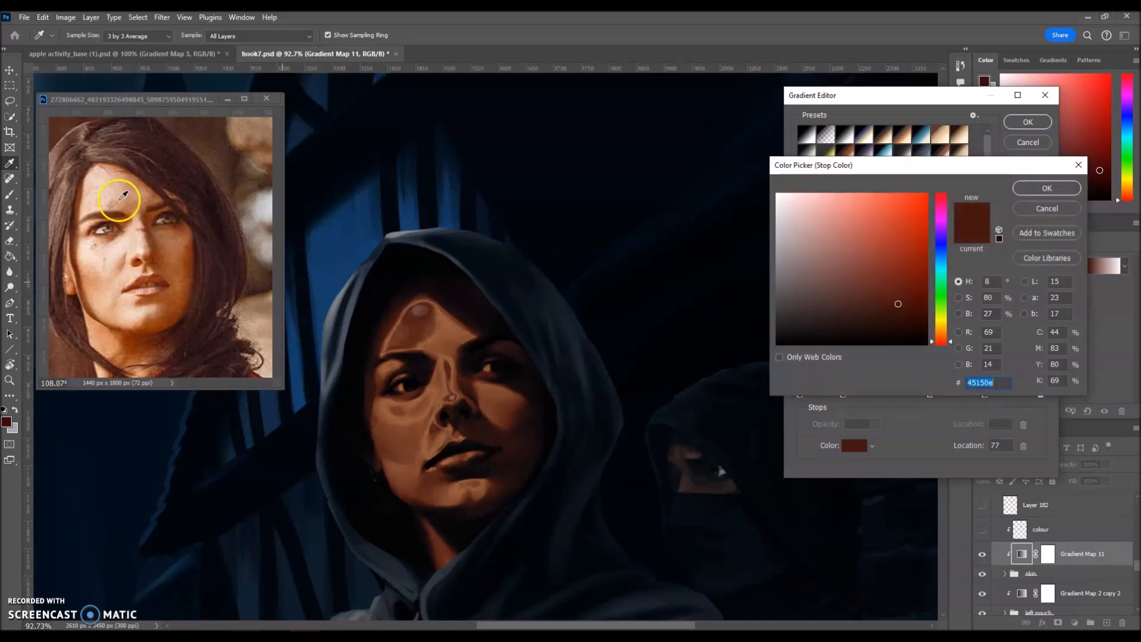
left_click(100, 178)
mouse_move(98, 178)
left_mouse_down()
mouse_move(156, 226)
mouse_move(151, 244)
left_mouse_up()
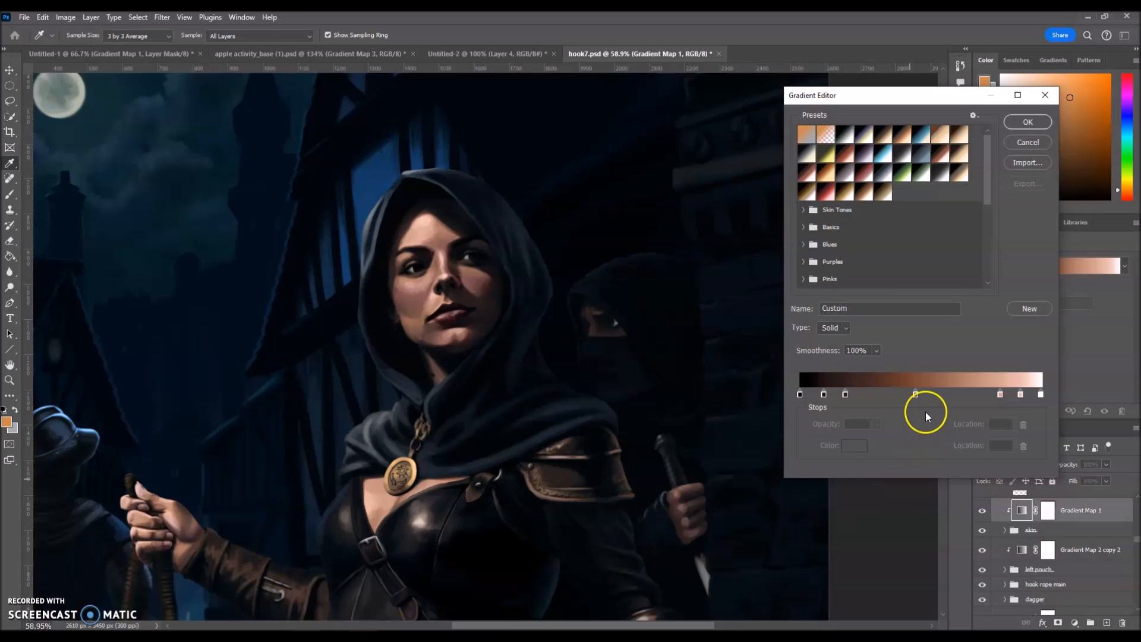
Remove two skin-gradient stops, move a light stop to location 53, apply, then adjust the peach stop.
left_click_drag(823, 394, 827, 420)
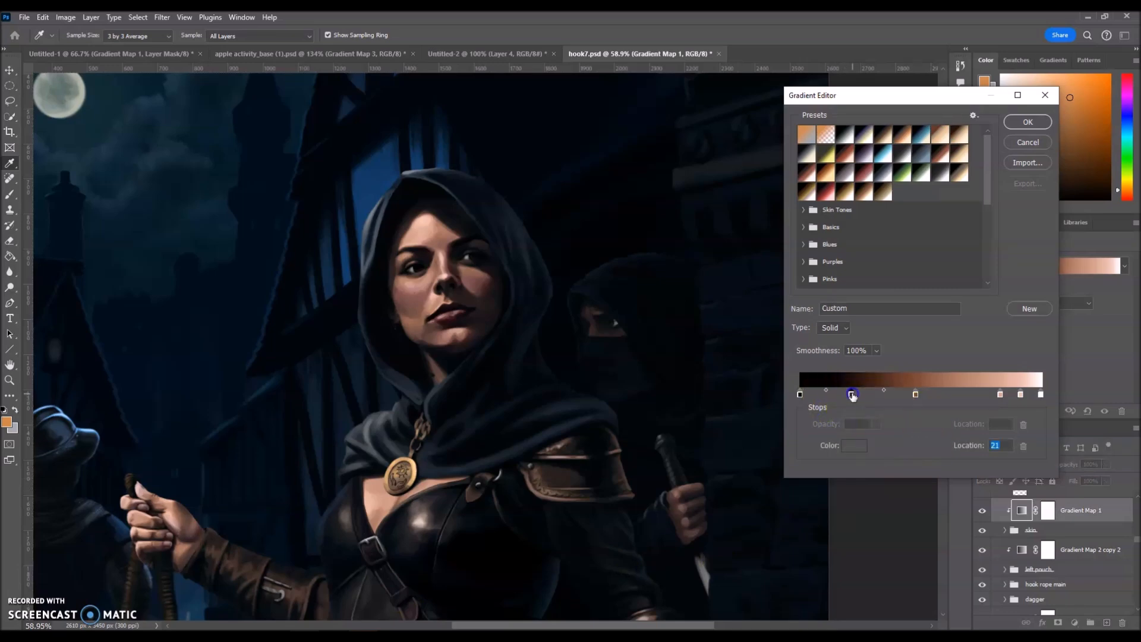
left_click_drag(915, 396, 917, 415)
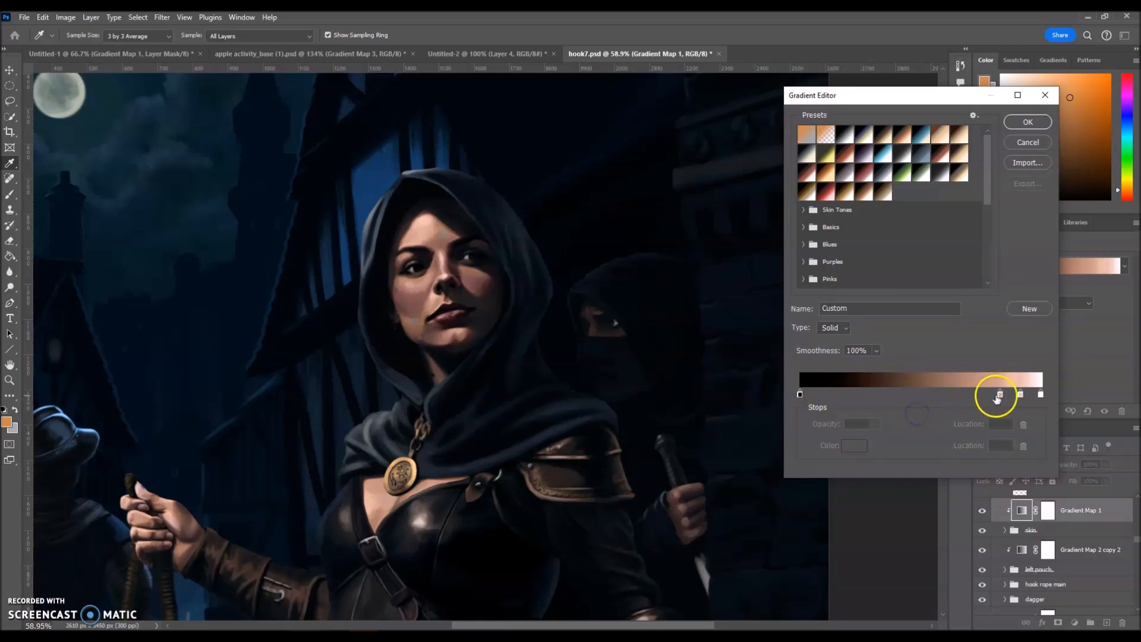
left_click_drag(997, 397, 923, 397)
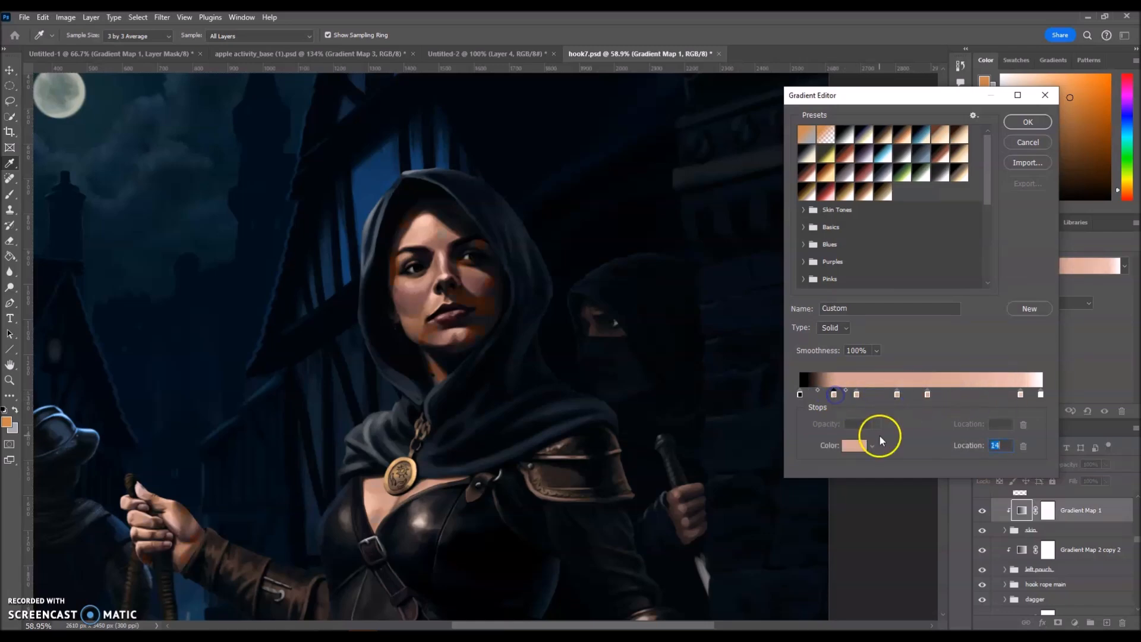
left_click(1028, 122)
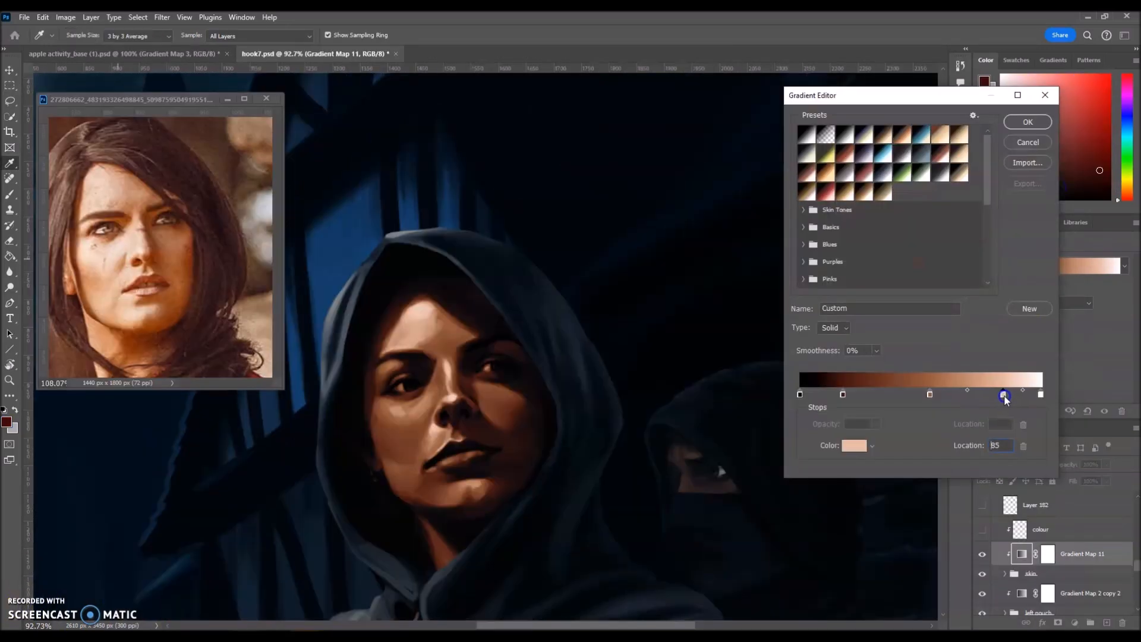
left_click_drag(1001, 396, 1005, 401)
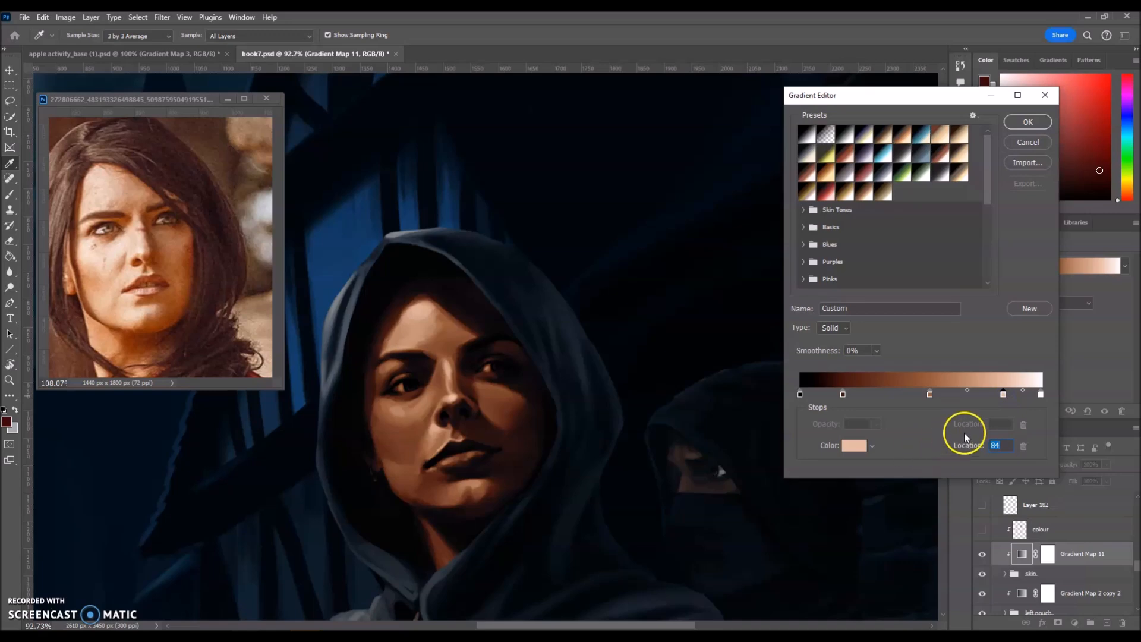
Shift the skin gradient's stops left to locations 16, 47 and 73, then apply it.
left_click_drag(931, 394, 920, 396)
left_click_drag(1004, 396, 983, 400)
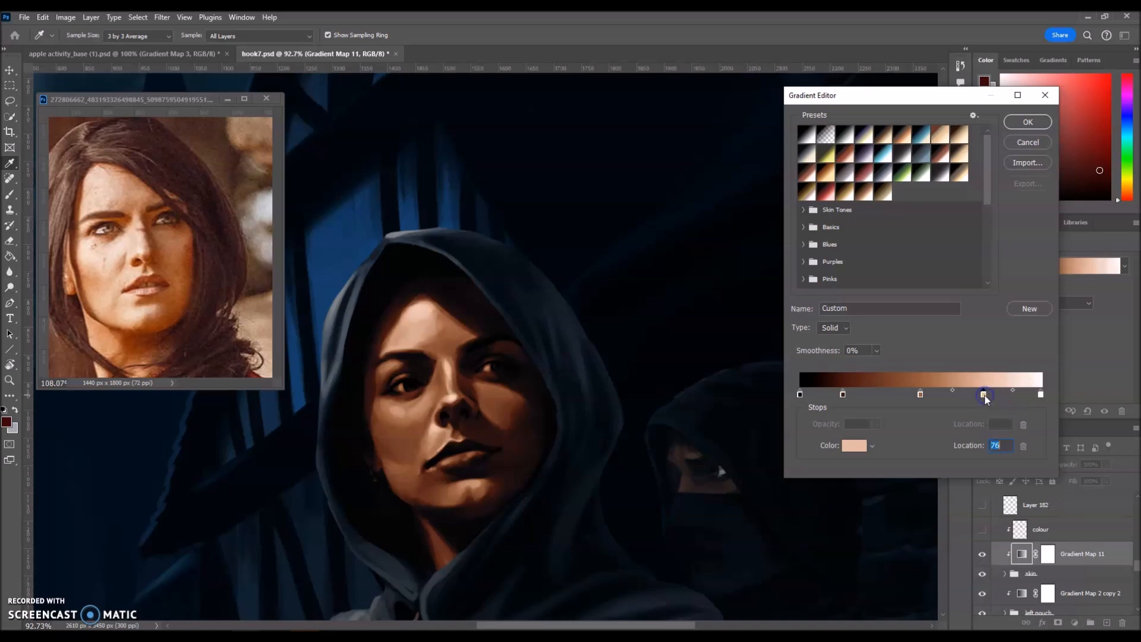
left_click_drag(844, 399, 840, 400)
left_click_drag(919, 397, 916, 399)
left_click_drag(983, 396, 977, 396)
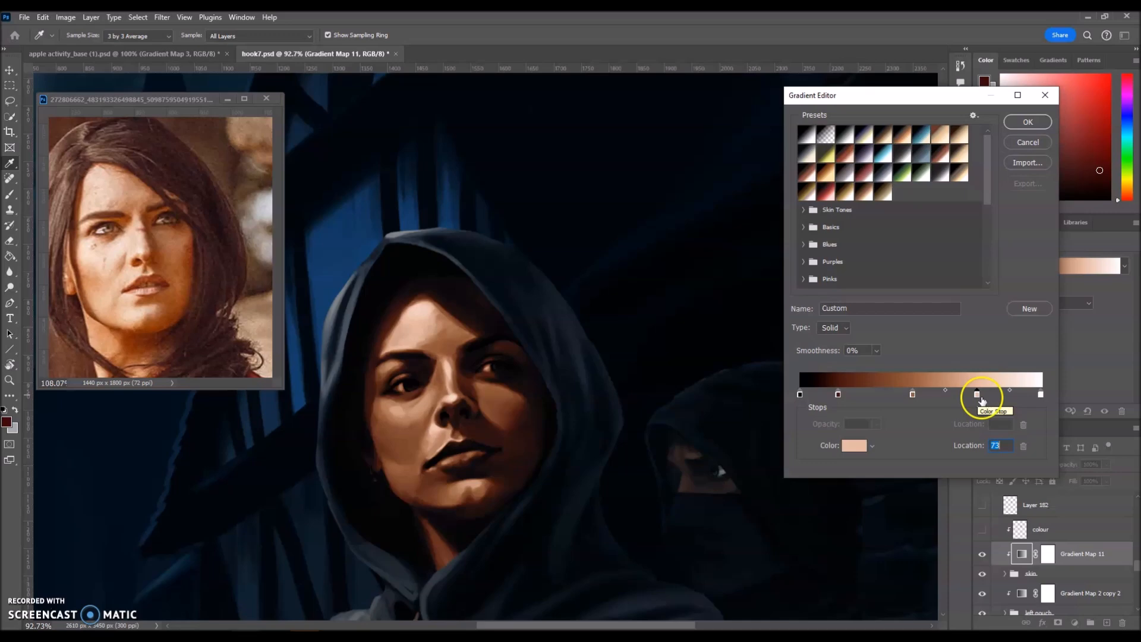
left_click(1028, 122)
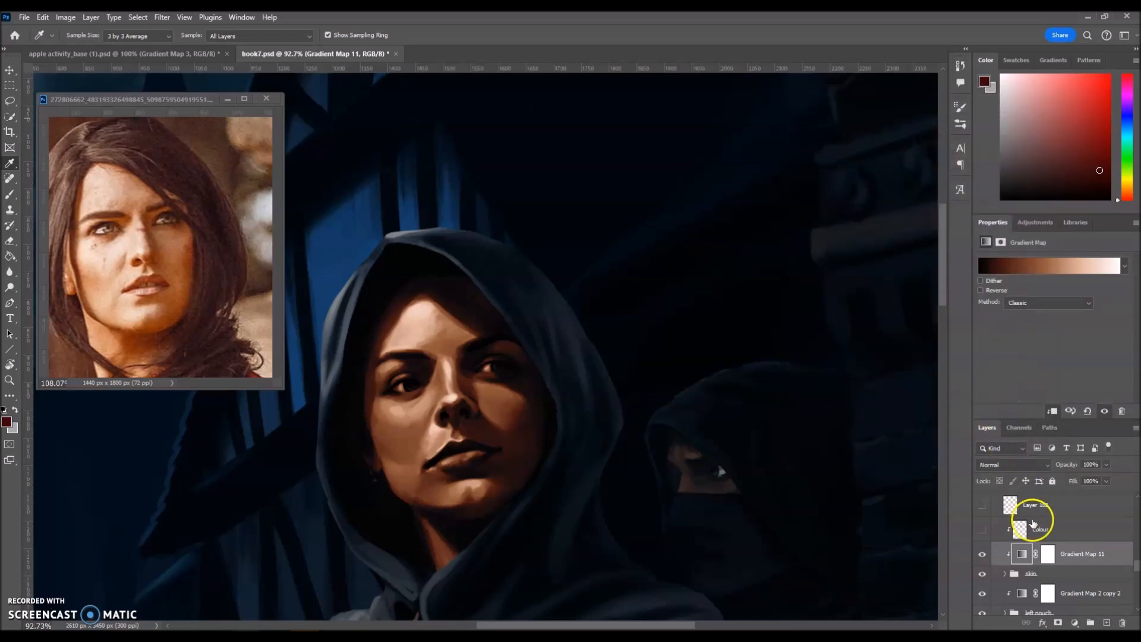
Target Gradient Map 11's mask and set up a small, harder-edged brush around 27 px.
left_click(1049, 561)
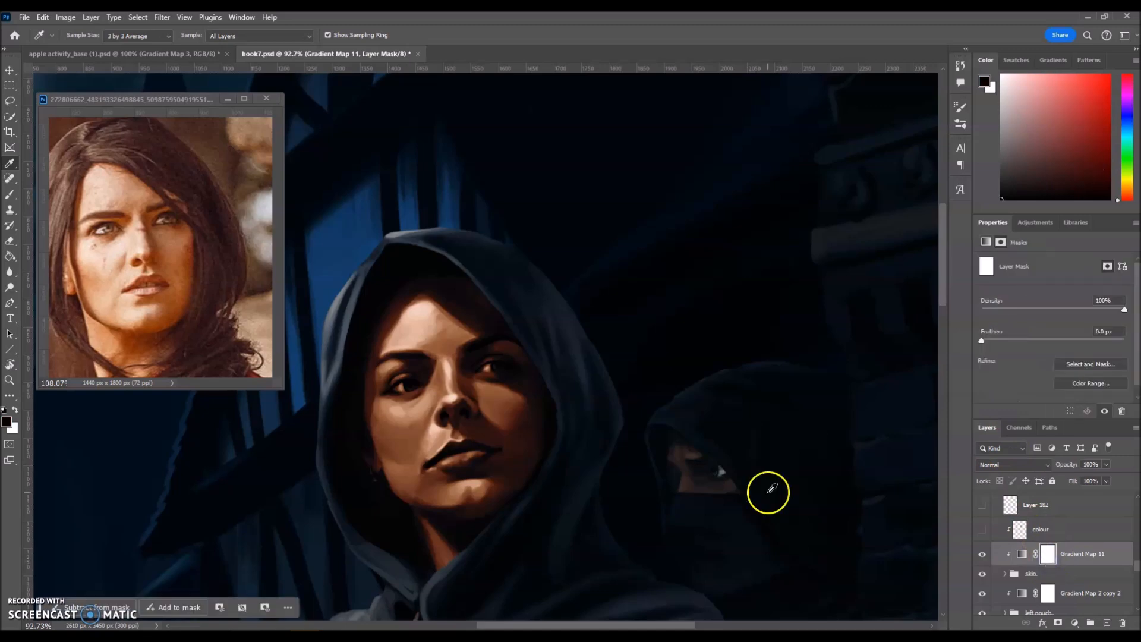
key("b")
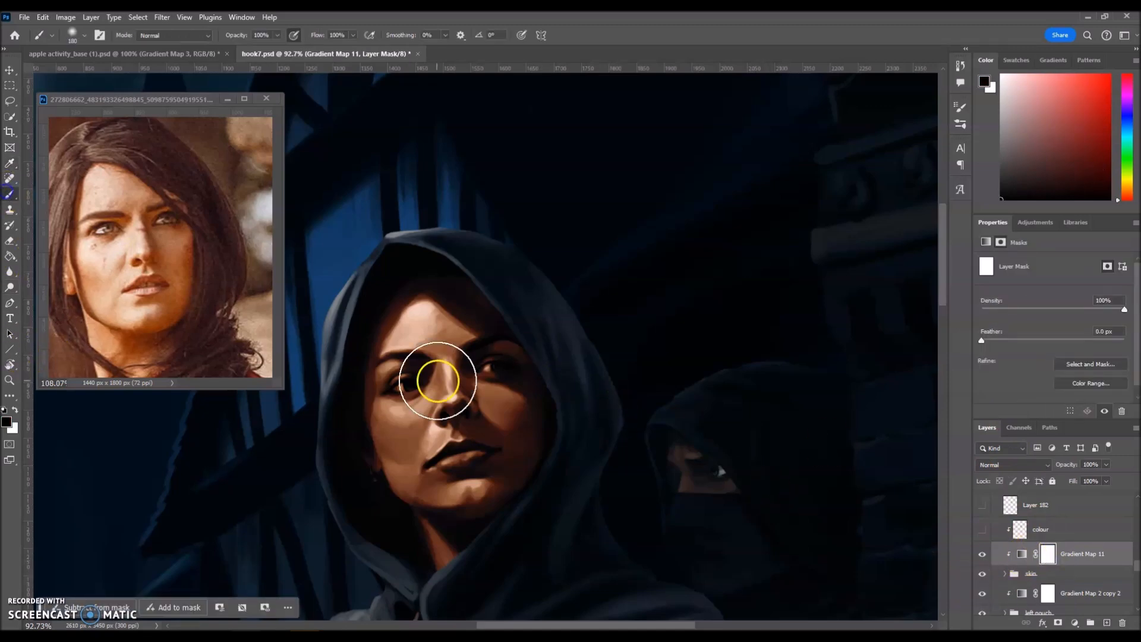
scroll(493, 380, "up", 5)
left_click_drag(495, 379, 489, 438)
scroll(492, 425, "up", 2)
key("bracketleft")
key("bracketleft")
Paint black on the mask over both eyes so they stay untinted, then zoom out.
mouse_move(483, 330)
left_mouse_down()
mouse_move(509, 319)
mouse_move(458, 334)
left_mouse_up()
key("space")
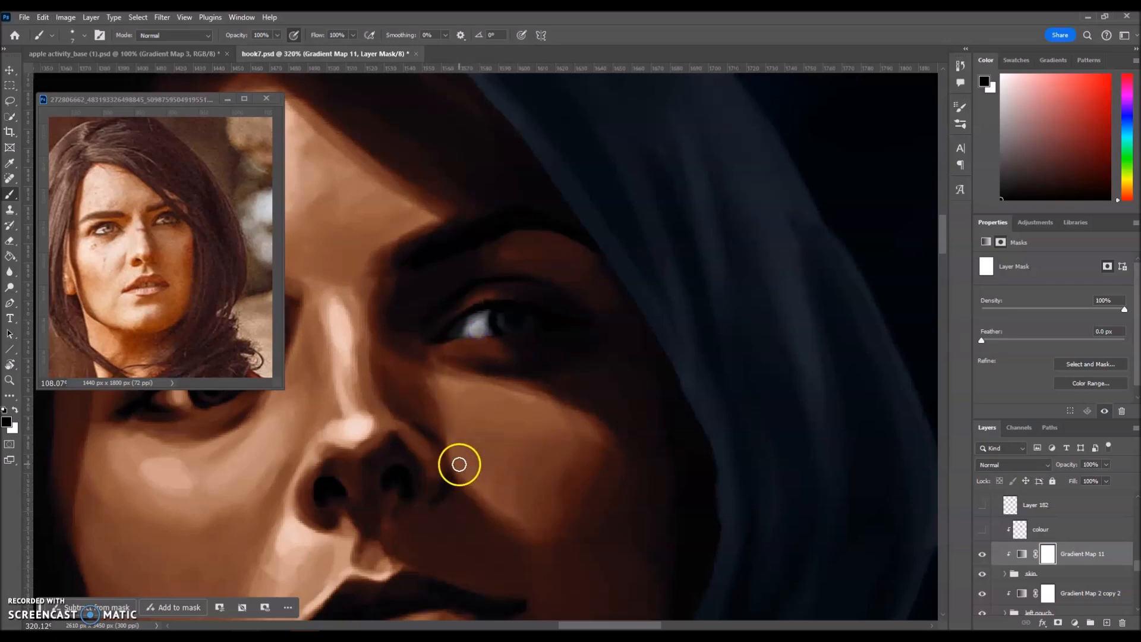
left_click_drag(458, 466, 520, 448)
mouse_move(358, 387)
left_mouse_down()
mouse_move(416, 371)
mouse_move(367, 383)
mouse_move(403, 368)
left_mouse_up()
left_click_drag(703, 385, 679, 426)
scroll(678, 427, "down", 1)
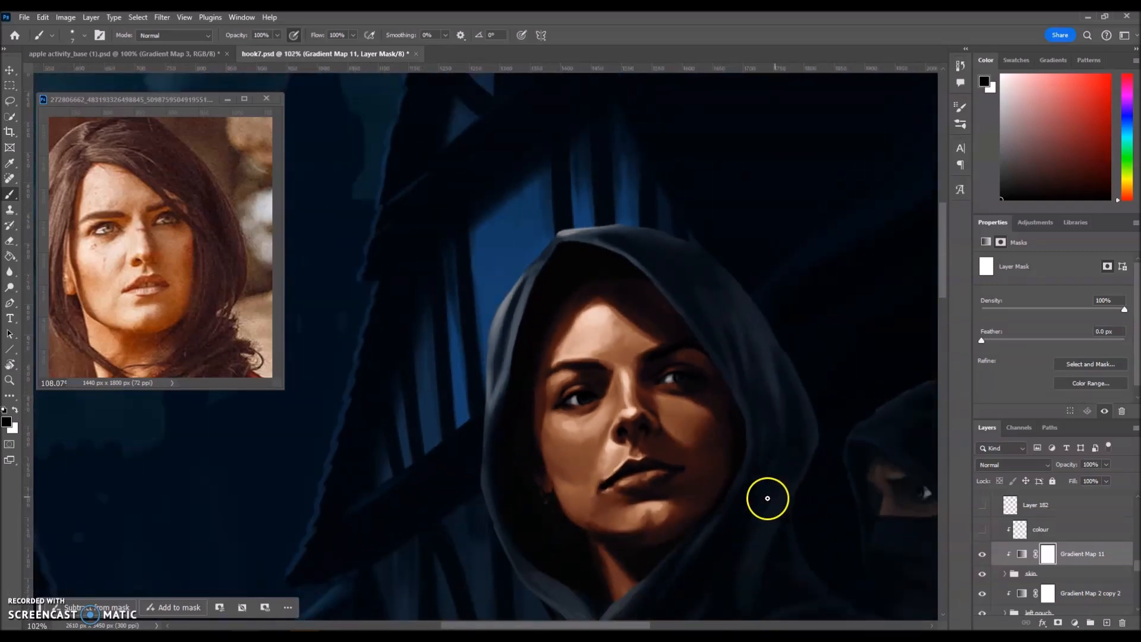
scroll(767, 497, "down", 1)
left_click(901, 590)
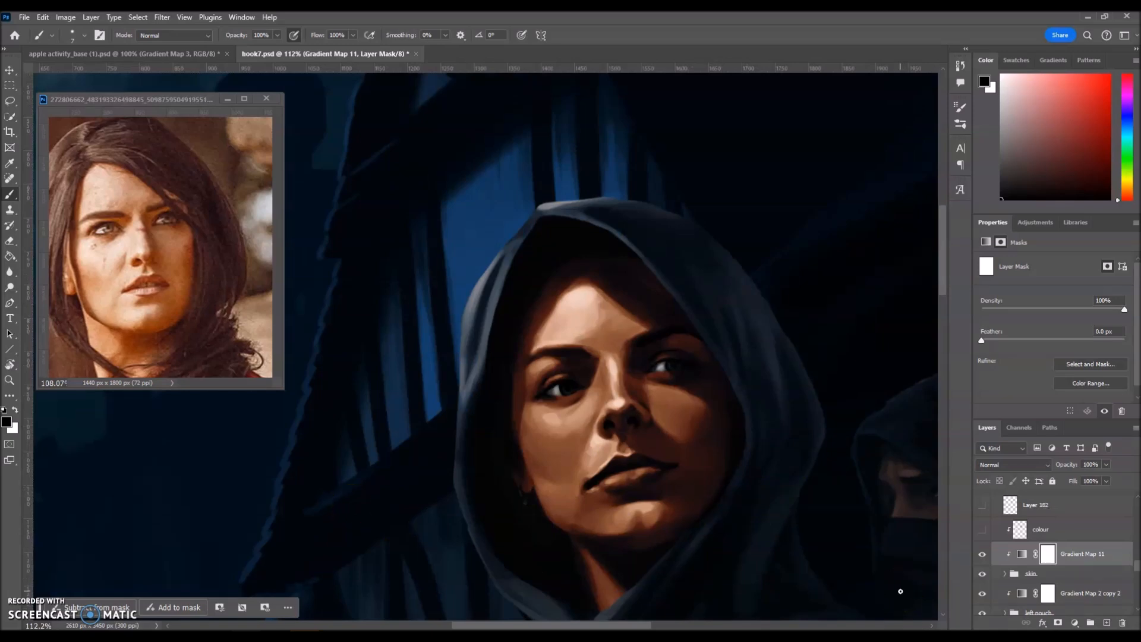
left_click_drag(900, 592, 926, 576)
Show the colour layer, set its blend mode to Color, and turn Gradient Map 11 back on.
left_click(982, 530)
left_click(1057, 529)
left_click(1047, 466)
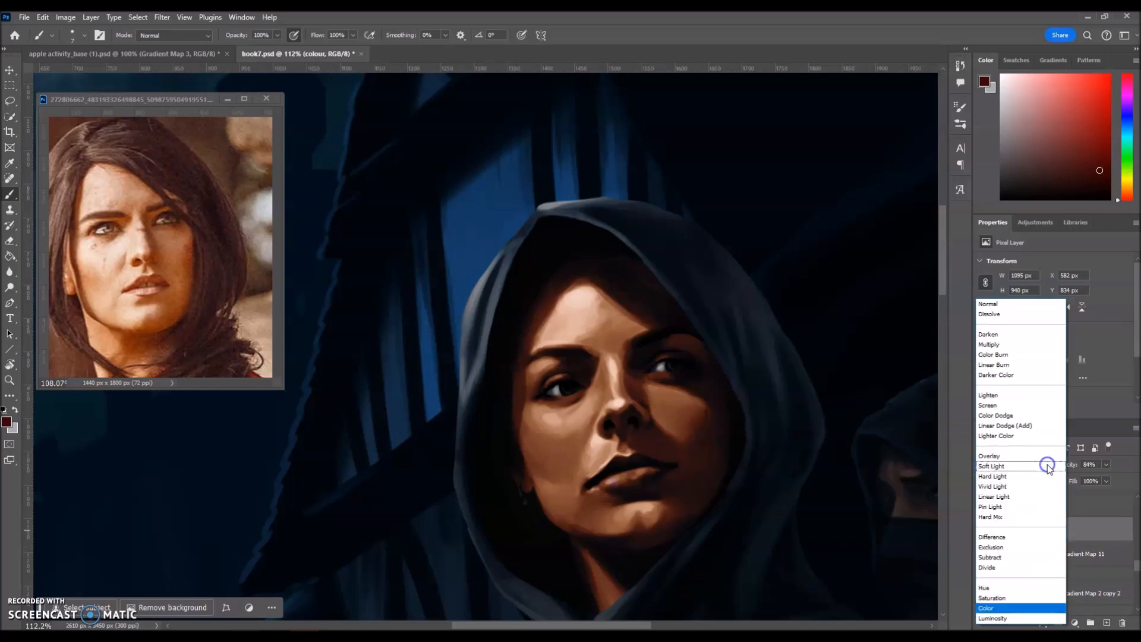
left_click(988, 303)
left_click(983, 574)
left_click(983, 573)
left_click(980, 557)
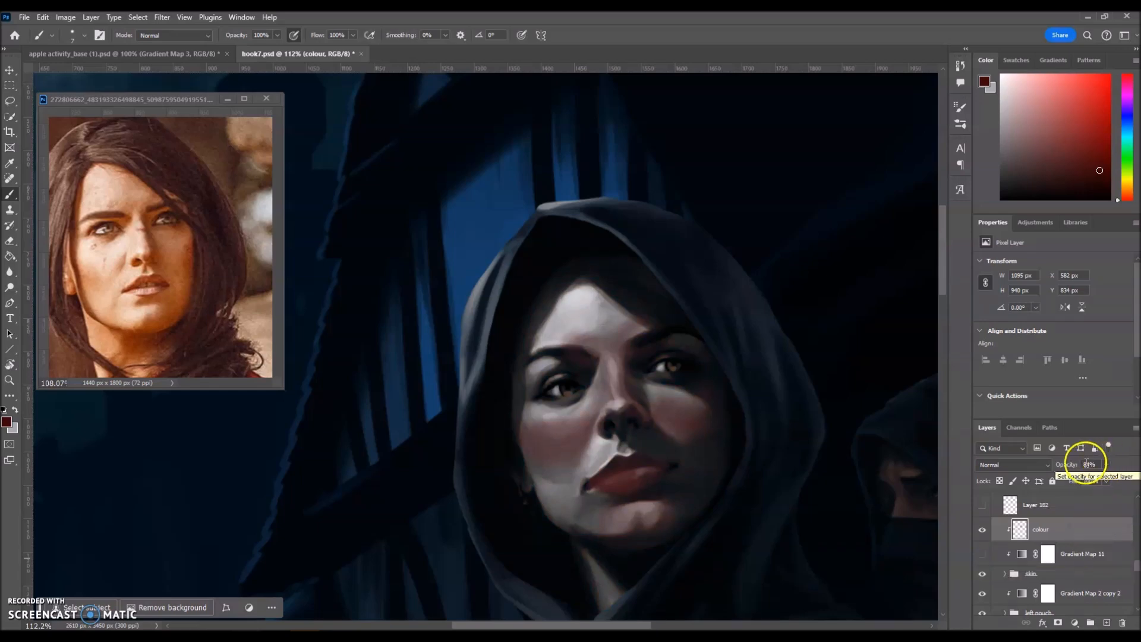
left_click(1043, 465)
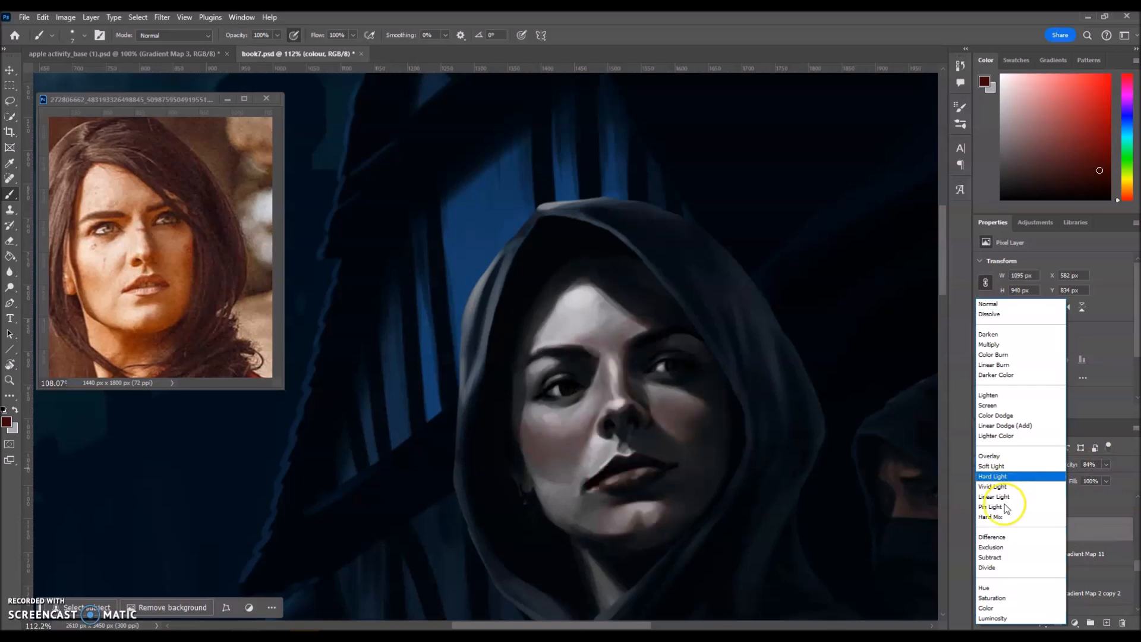
left_click(989, 607)
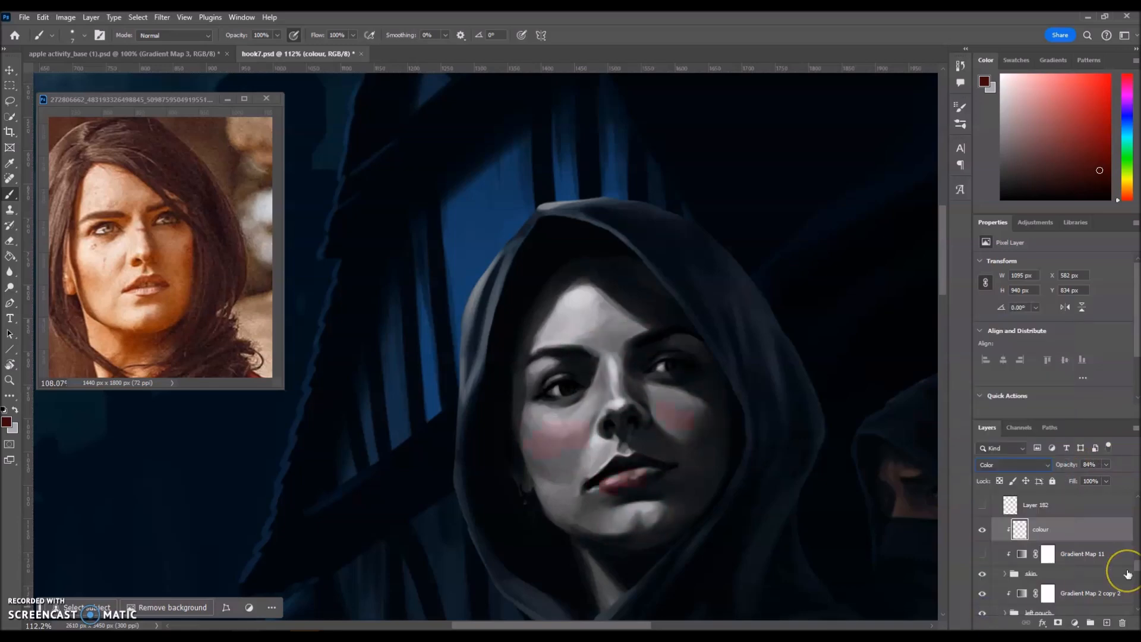
left_click(982, 554)
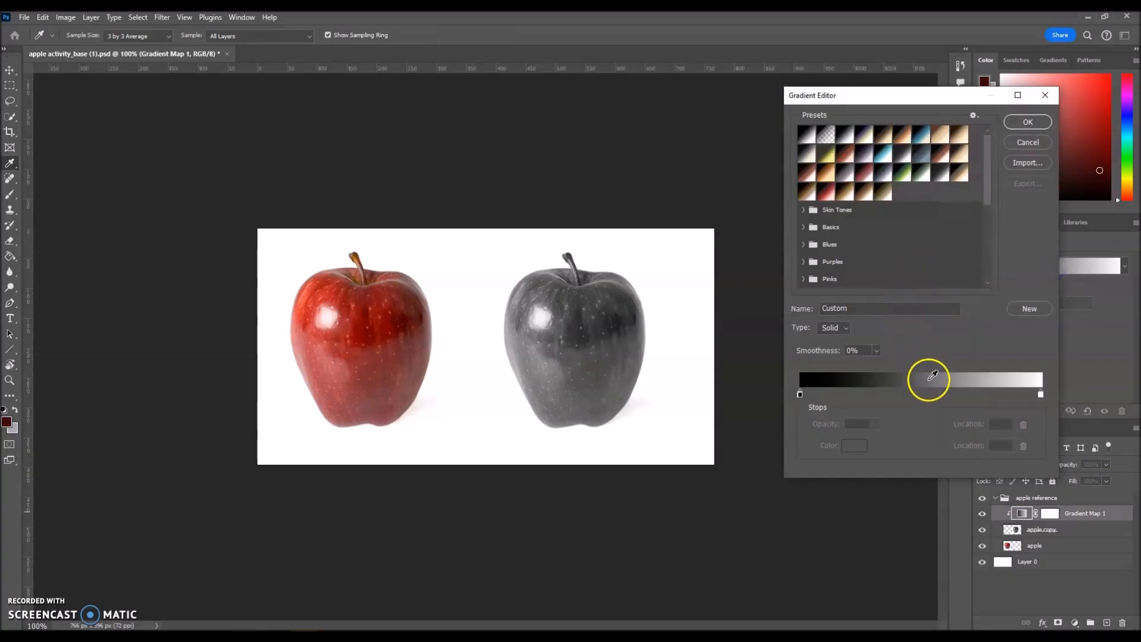
Set the apple gradient's middle stop to the red sampled from the left reference apple.
left_click(922, 392)
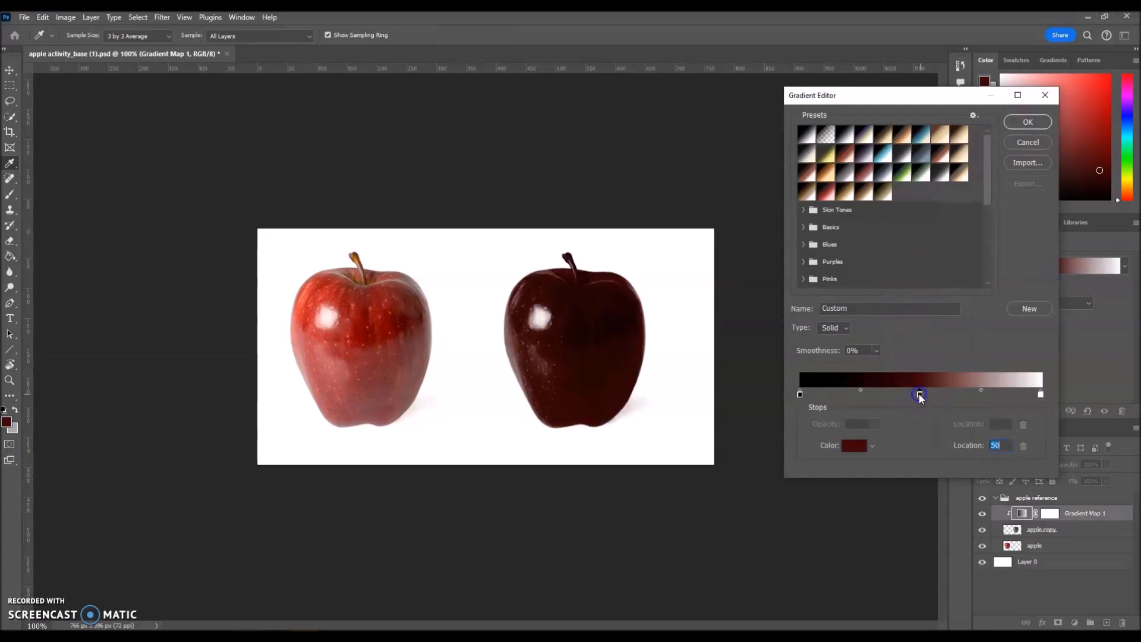
double_click(920, 394)
left_click(363, 327)
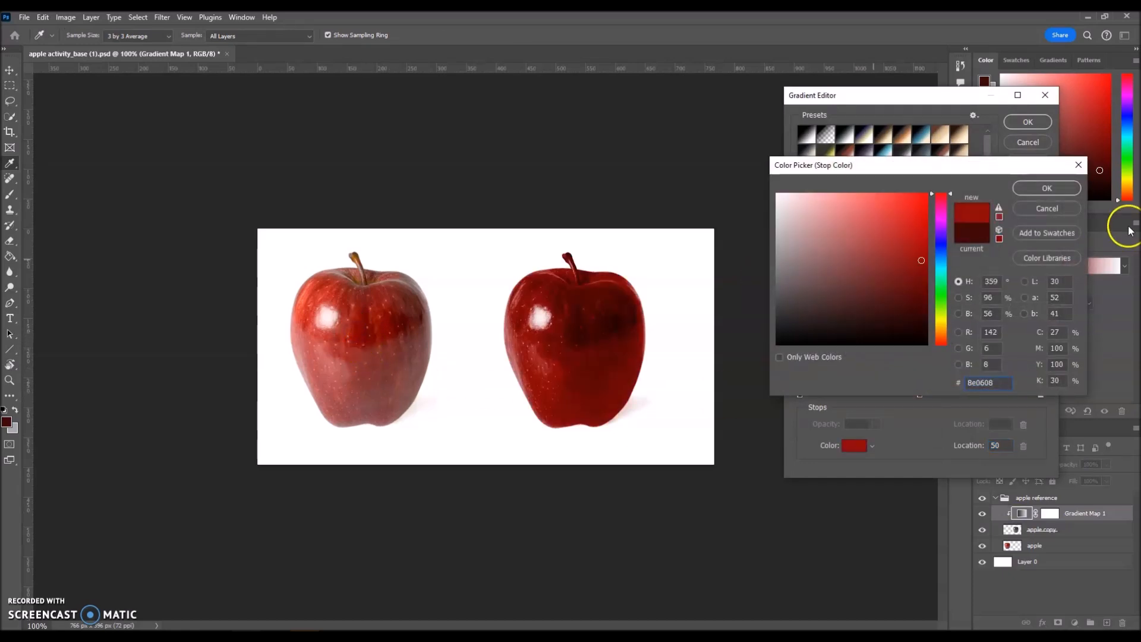
left_click(1047, 189)
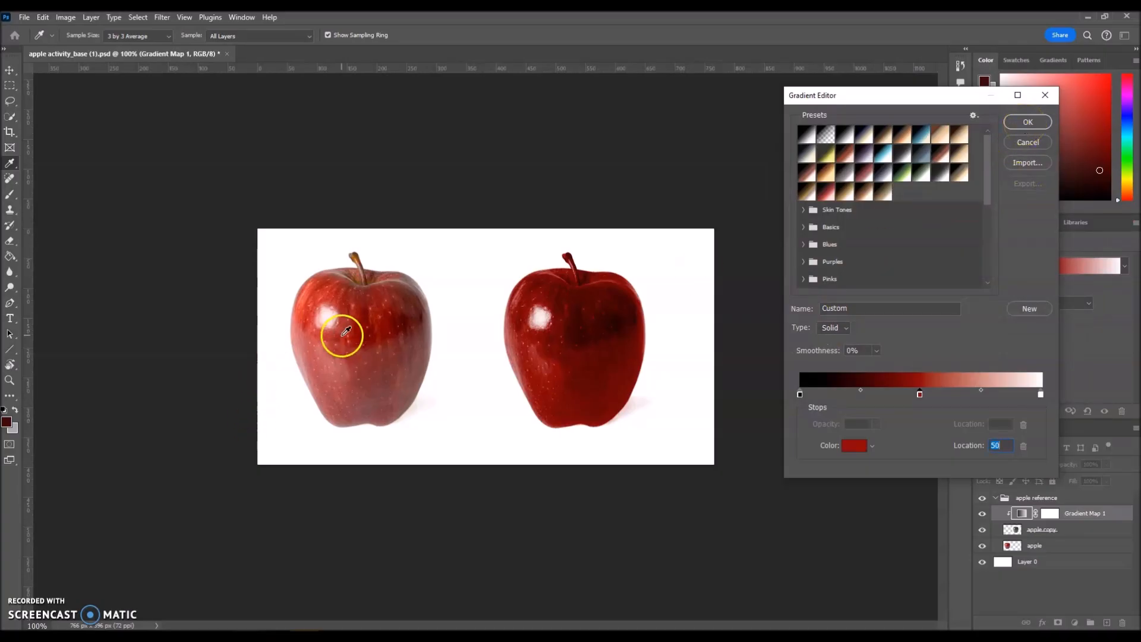
Apply the red gradient, compare against the reference apple, then move the red stop to location 29.
left_click(1017, 127)
left_click(355, 330)
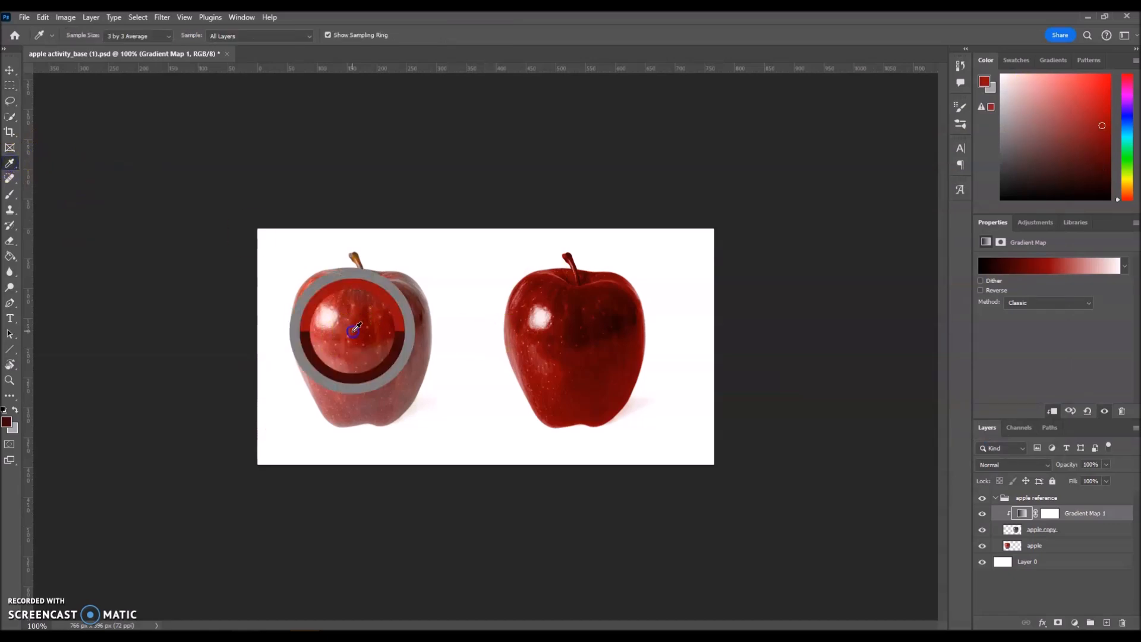
left_click(574, 328)
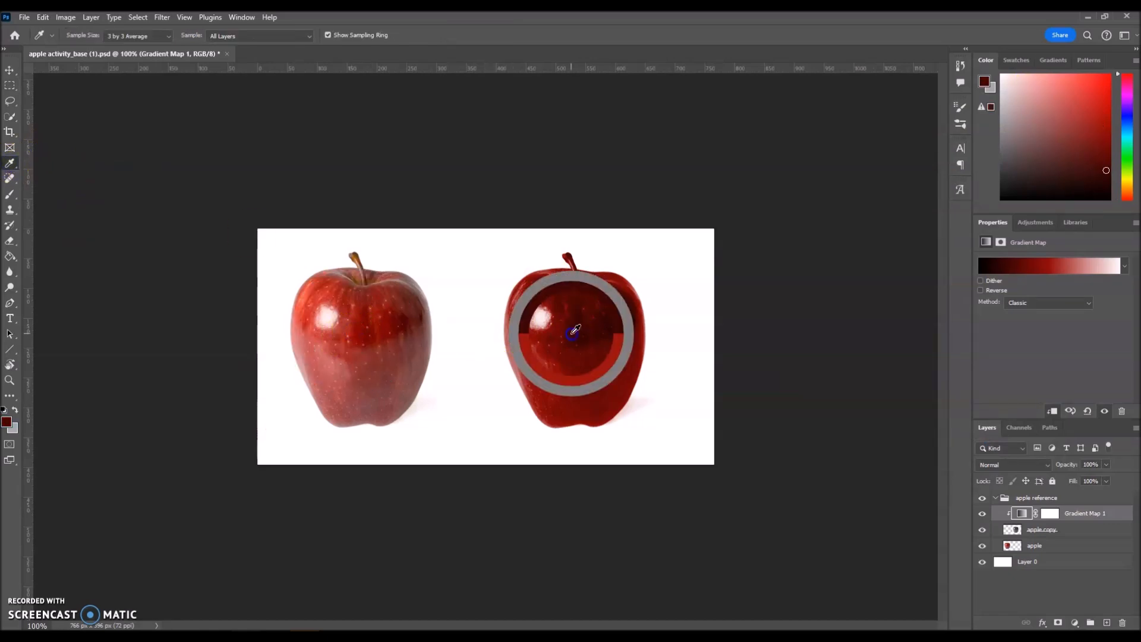
left_click(1048, 268)
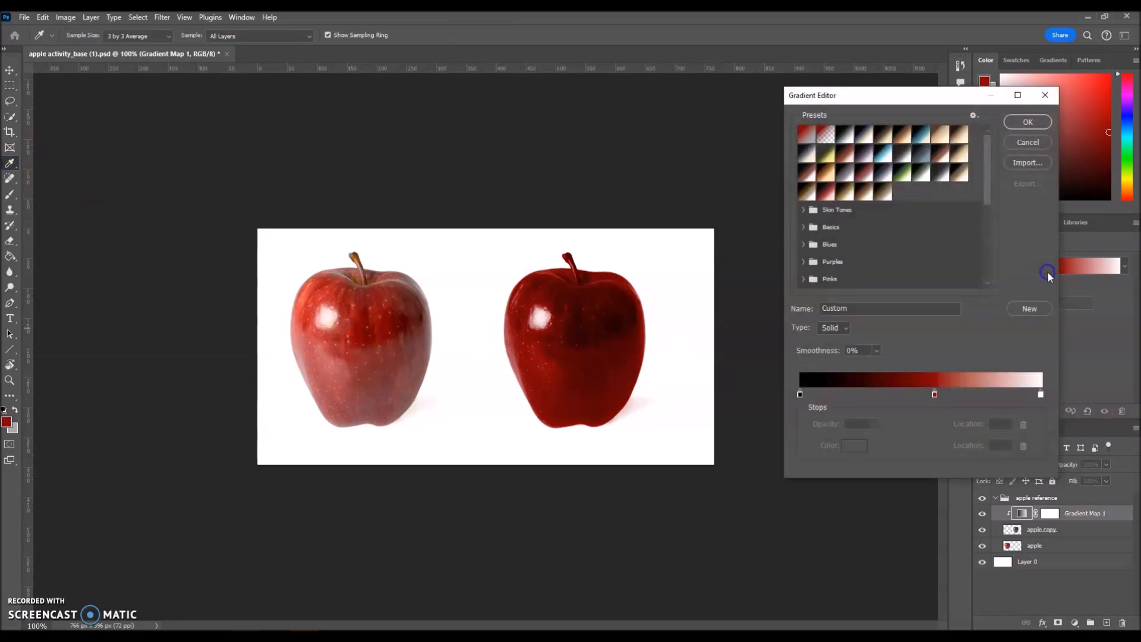
left_click_drag(935, 394, 866, 397)
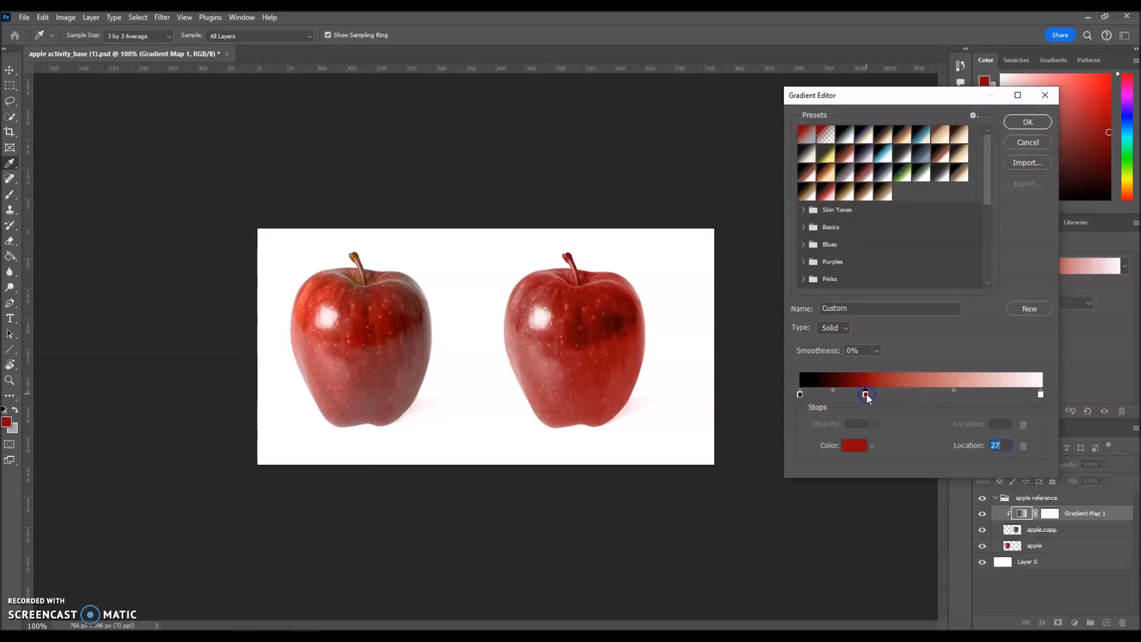
left_click_drag(866, 395, 870, 396)
left_click(1028, 123)
left_click(820, 527)
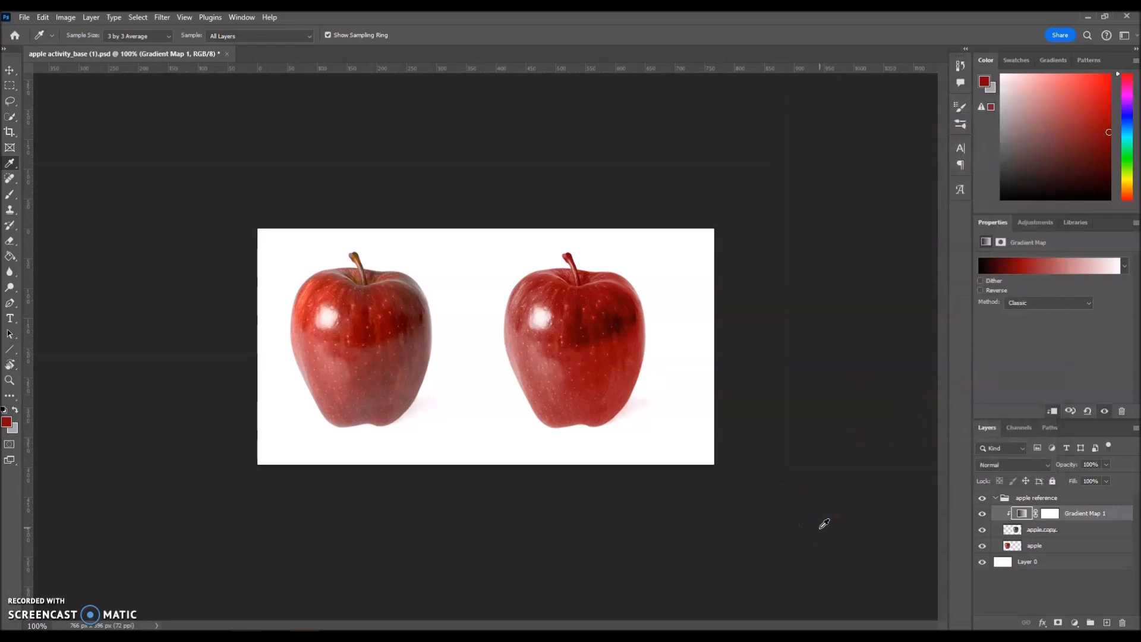